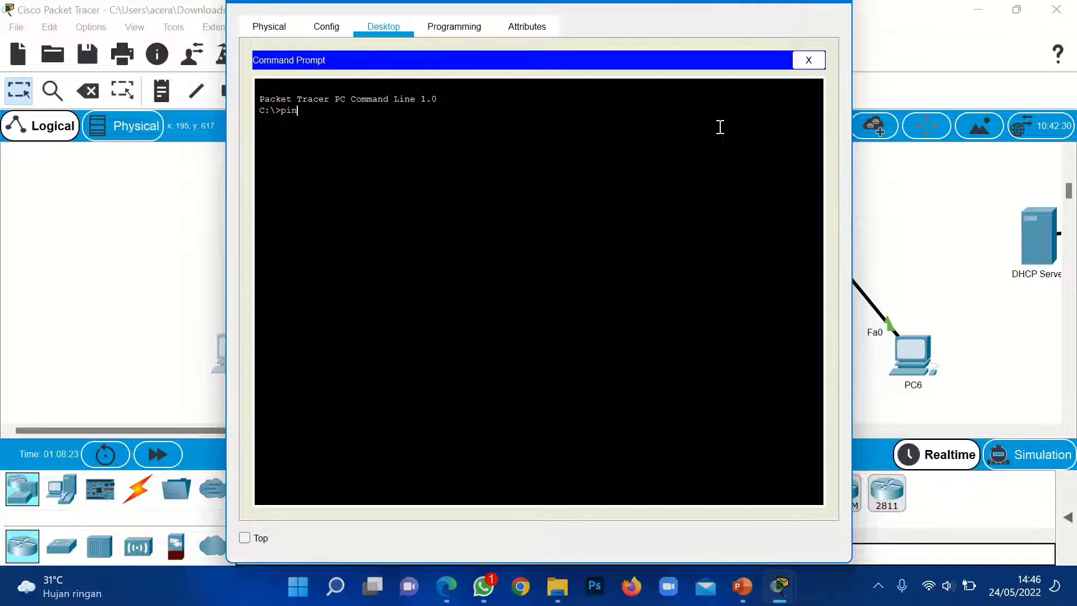
- Ping 43.43.43.2 from the open command prompt of PC1 and close the device window
type("43.43.43.2")
key("Return")
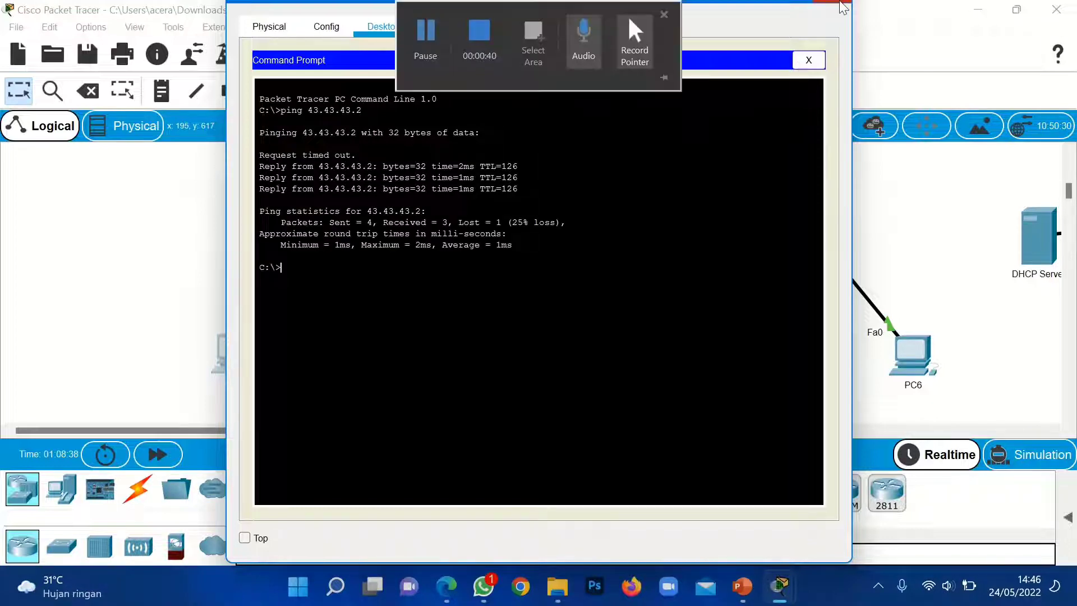
left_click(840, 0)
- Test connectivity from PC4 by pinging 43.43.43.2 in its command prompt, and close the device window
left_click(650, 357)
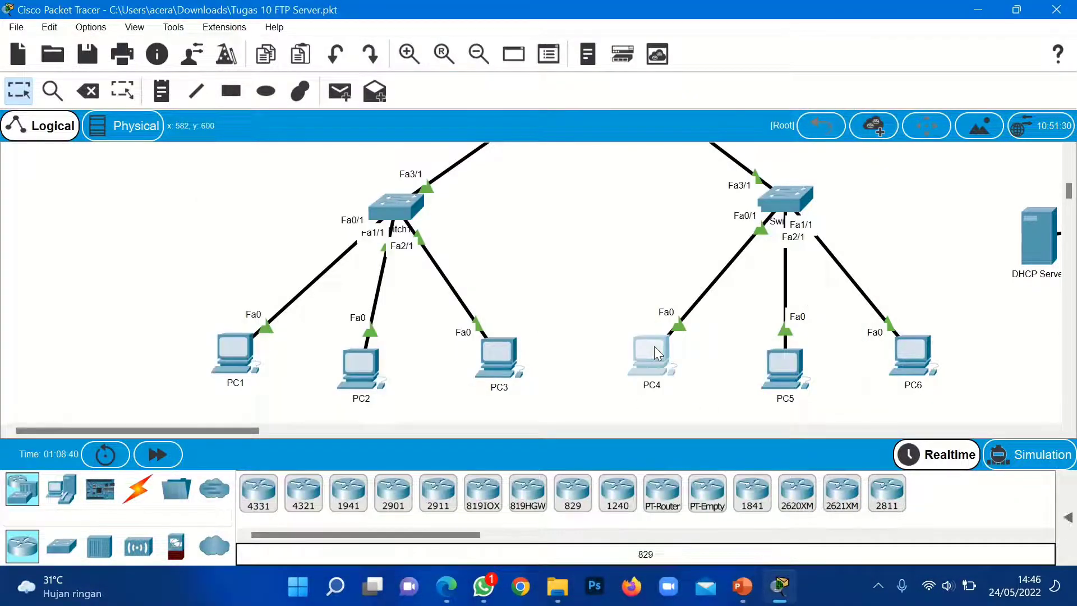
left_click(383, 27)
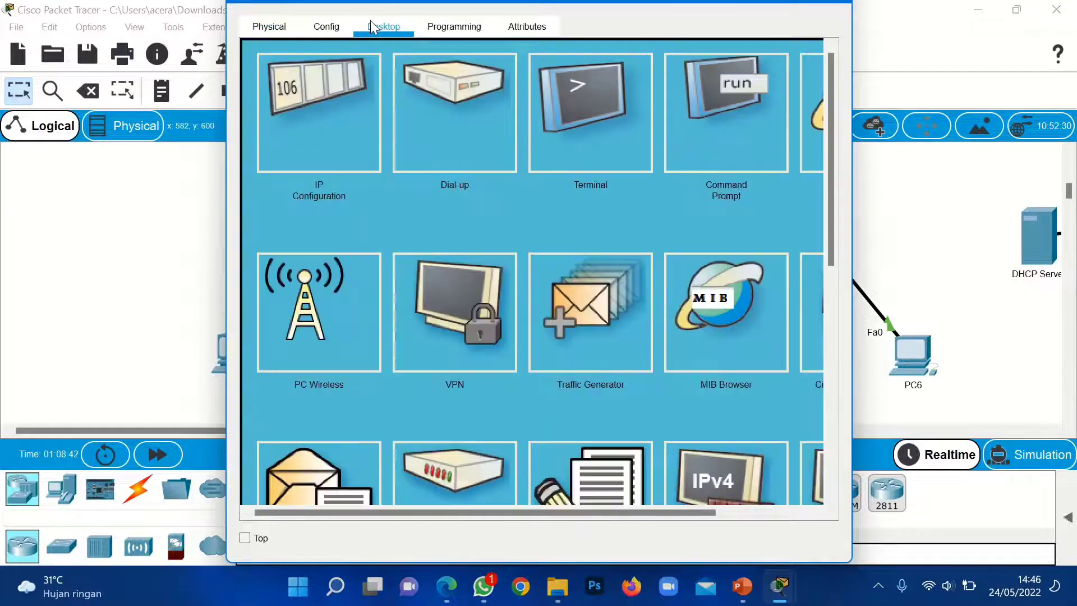
left_click(738, 144)
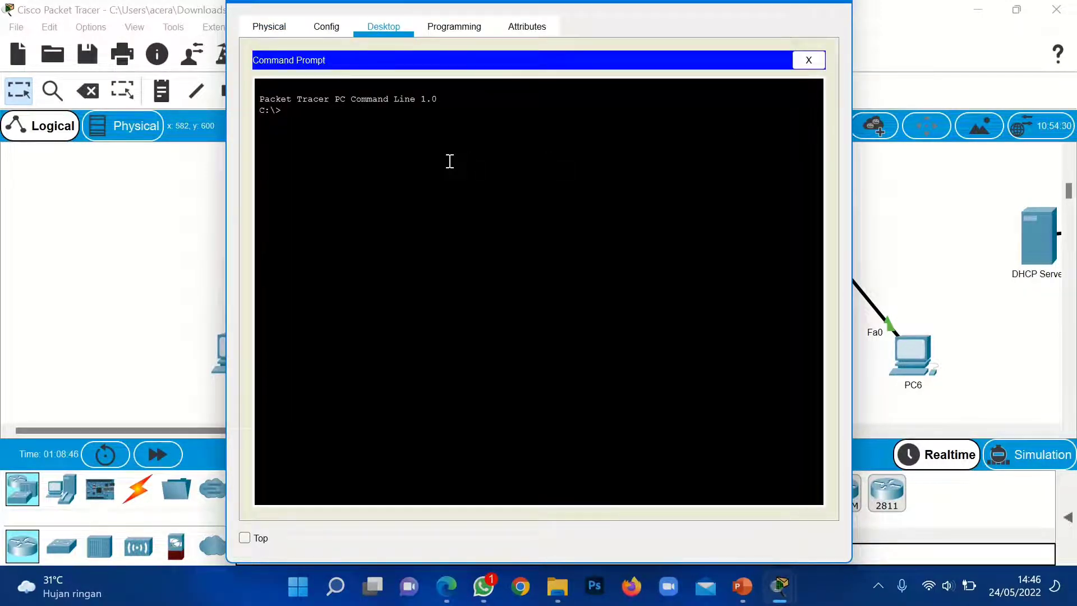
type("ping 43.43.43")
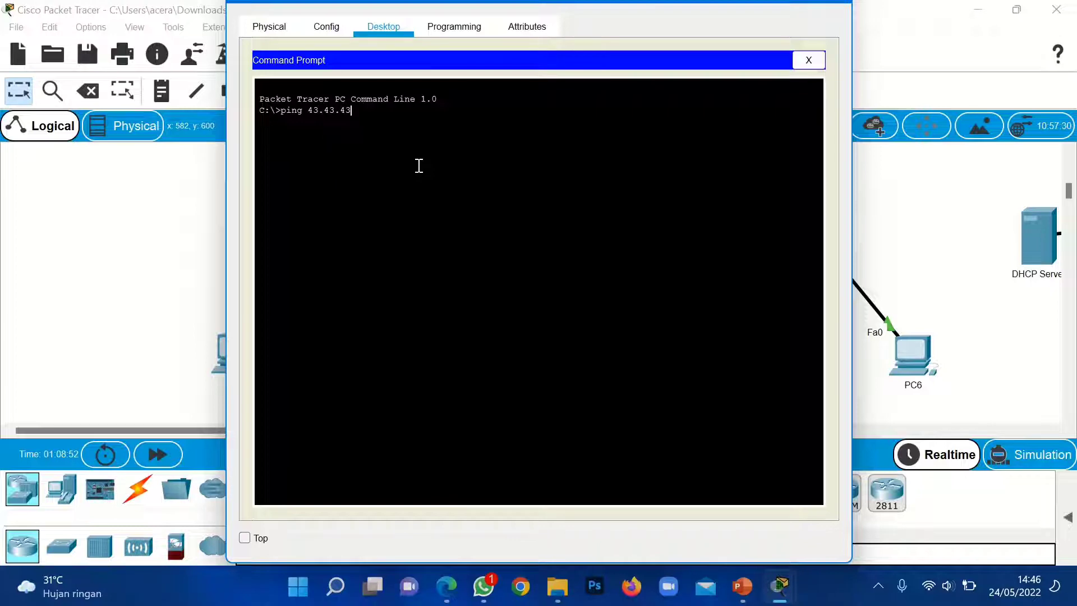
type(".2")
key("Return")
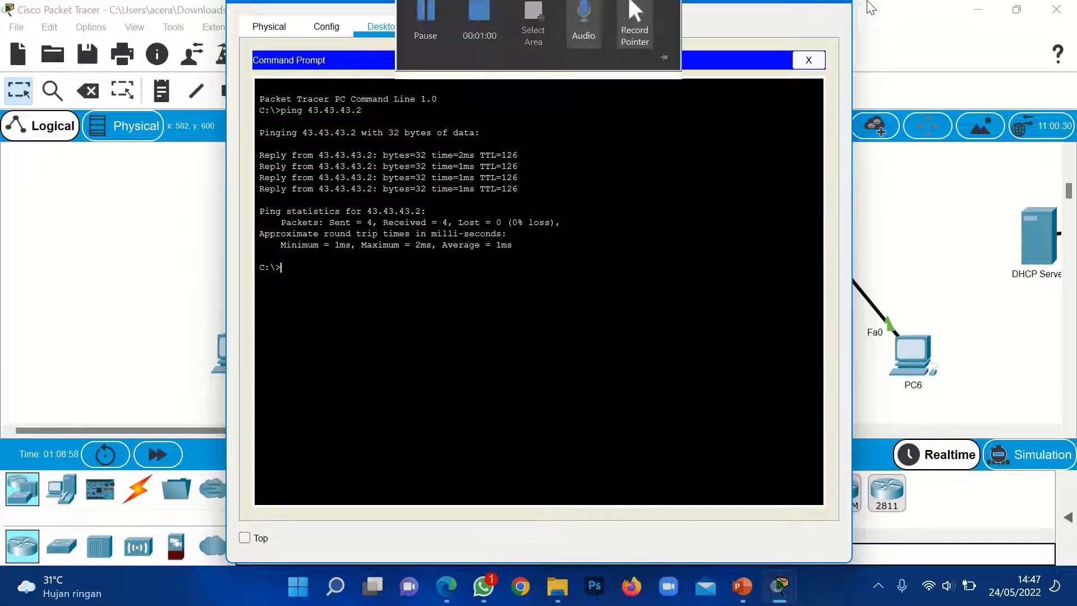
left_click(847, 8)
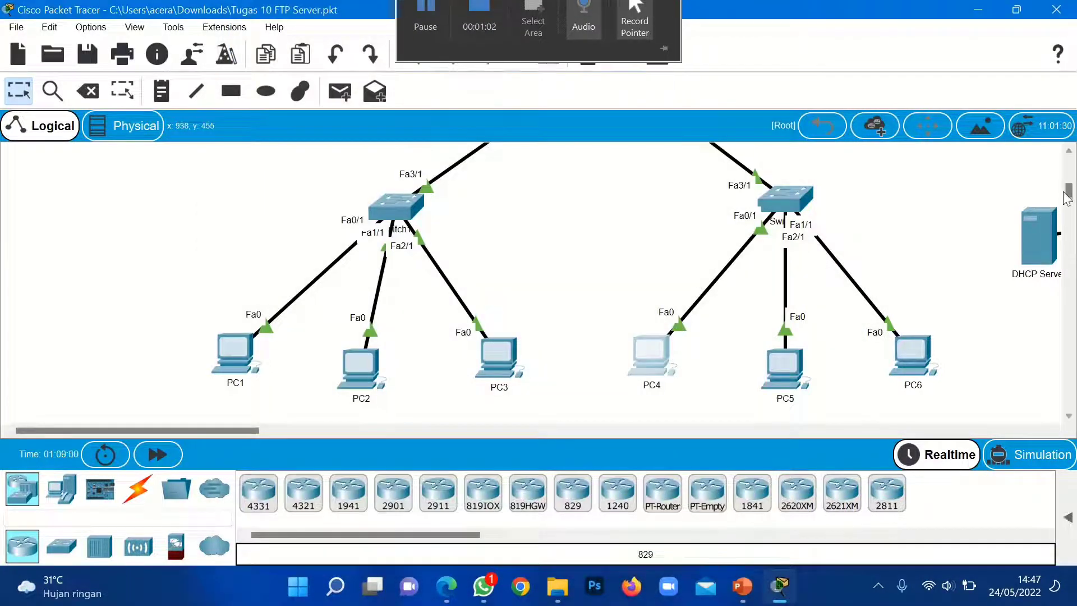
- Test connectivity from Laptop0 by pinging 43.43.43.2 in its command prompt, and close the device window
left_click(1070, 174)
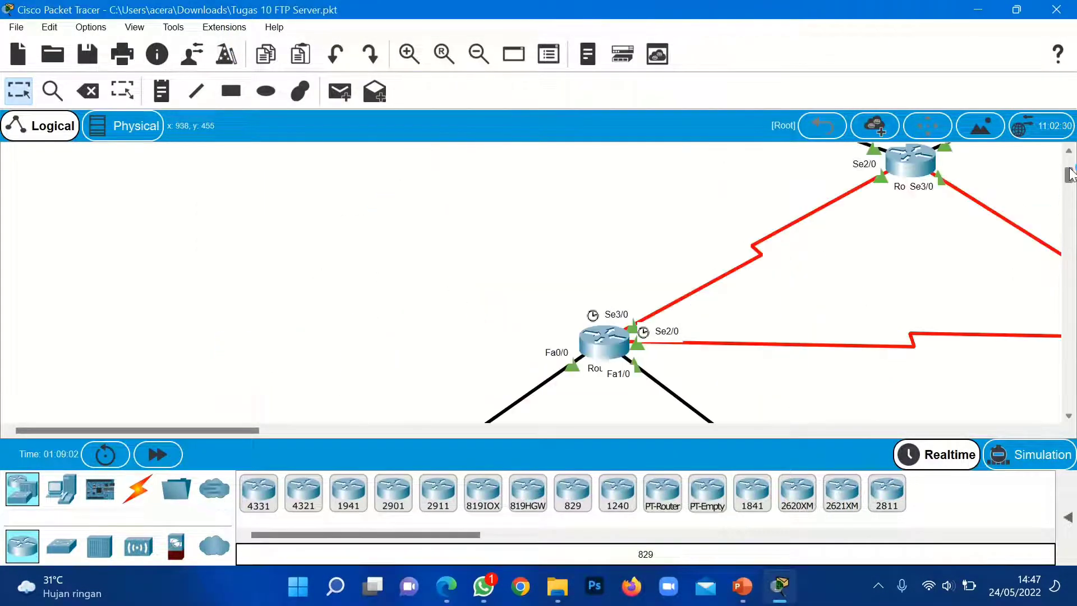
left_click_drag(1070, 174, 1070, 203)
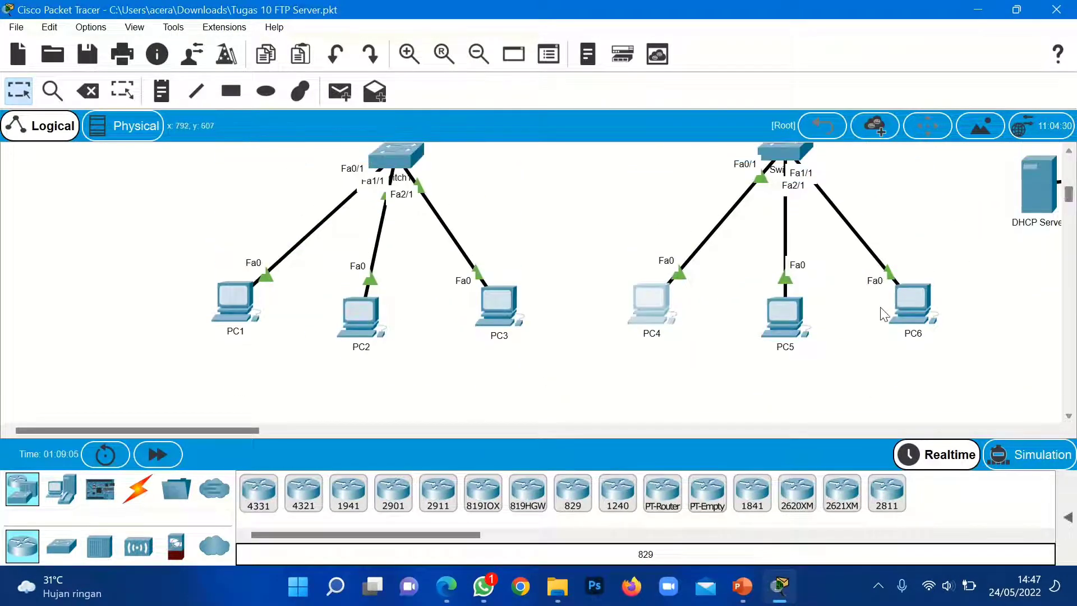
left_click_drag(229, 426, 376, 428)
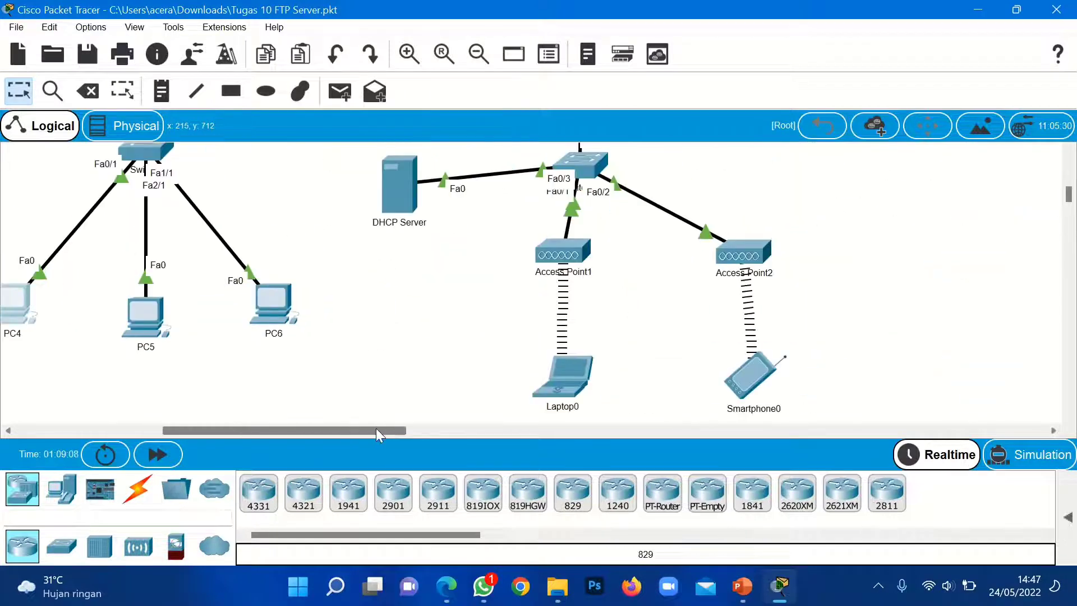
left_click(576, 386)
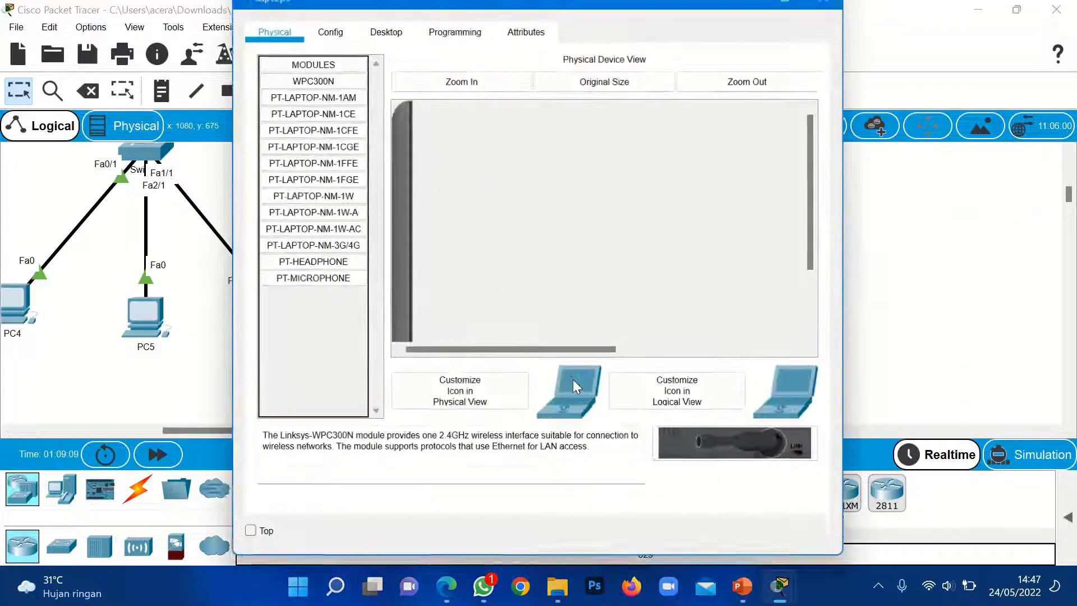
left_click(386, 30)
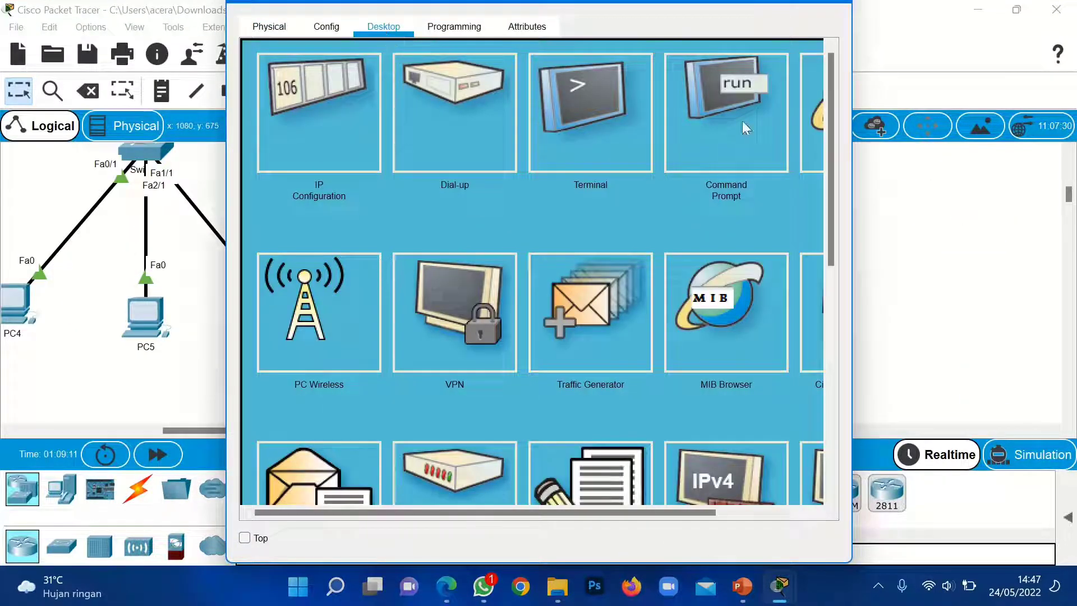
left_click(722, 166)
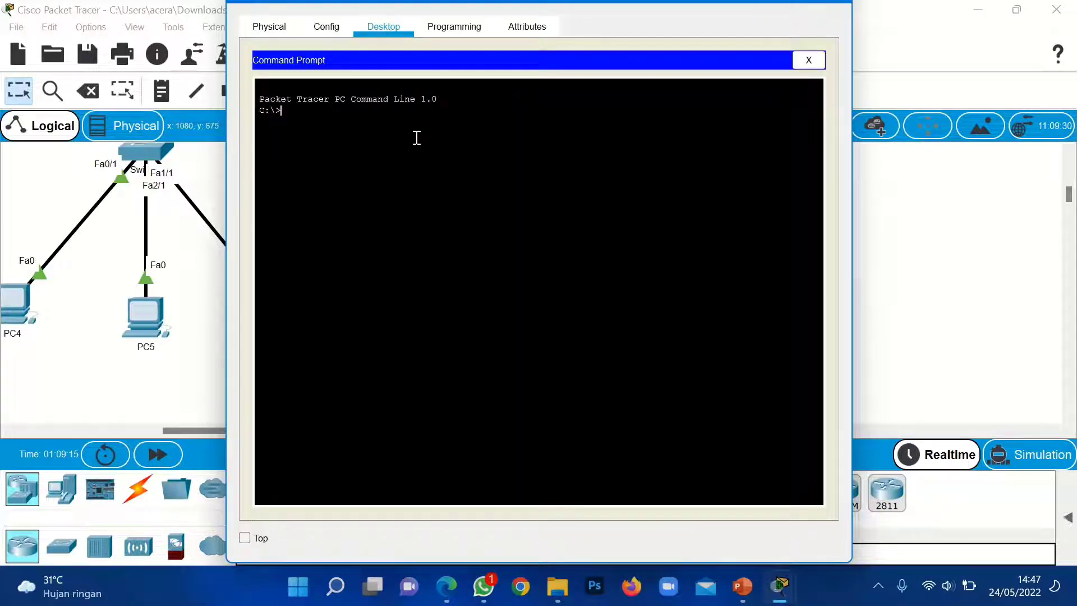
type("ping 43.43.4")
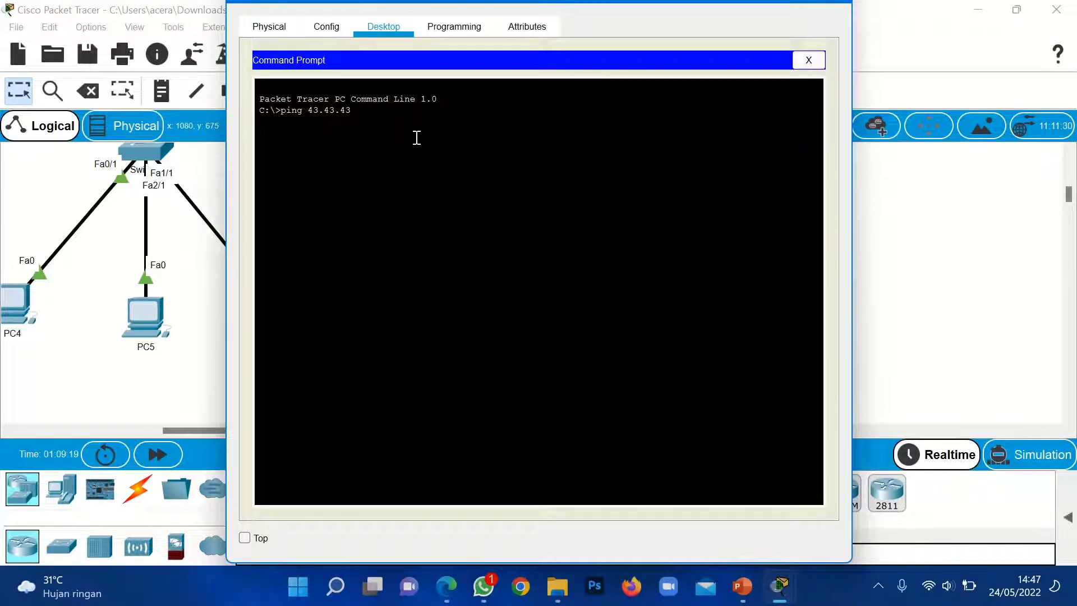
type("3.2")
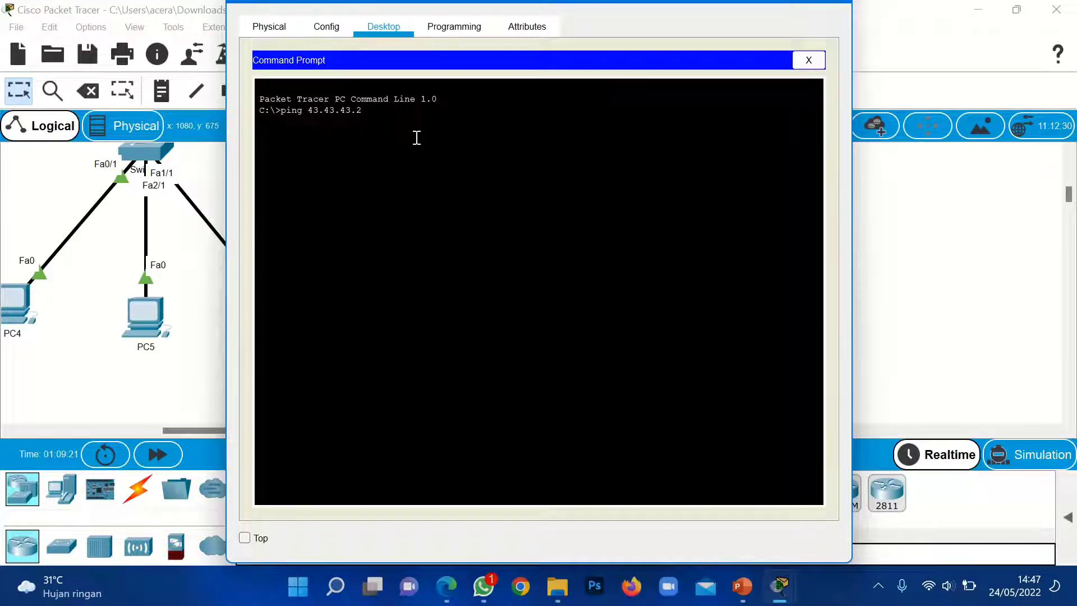
key("Return")
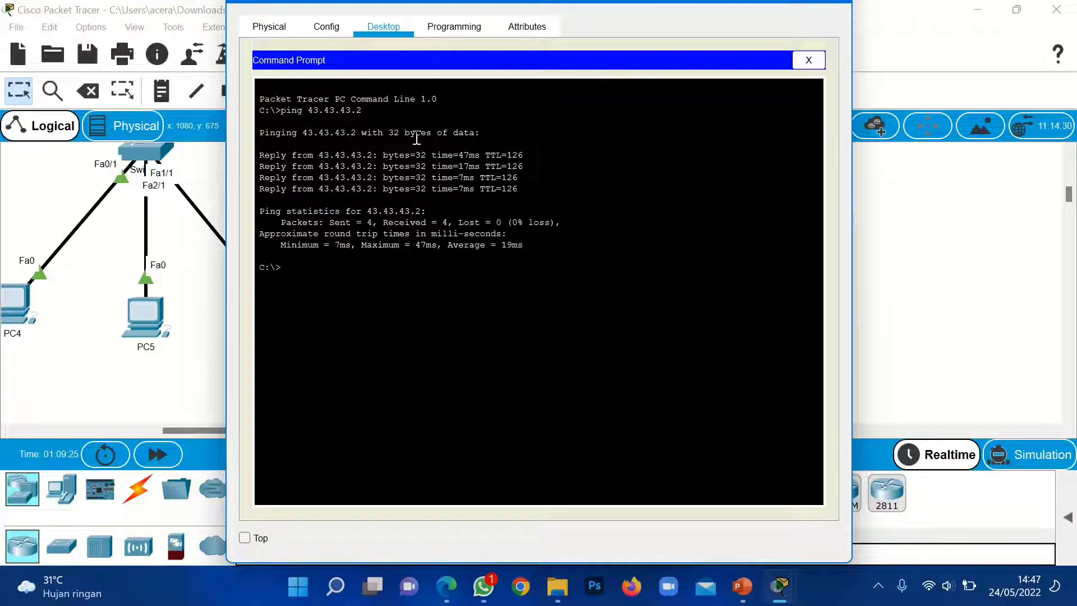
left_click(841, 1)
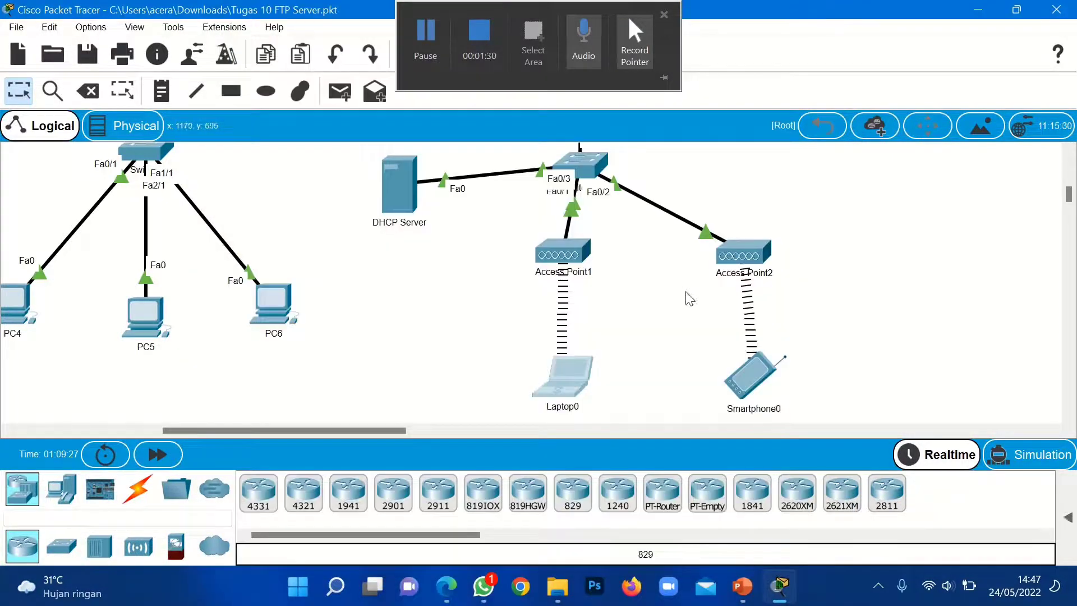
- Test connectivity from Smartphone0 by pinging 43.43.43.2 in its command prompt, and close the device window
left_click(745, 374)
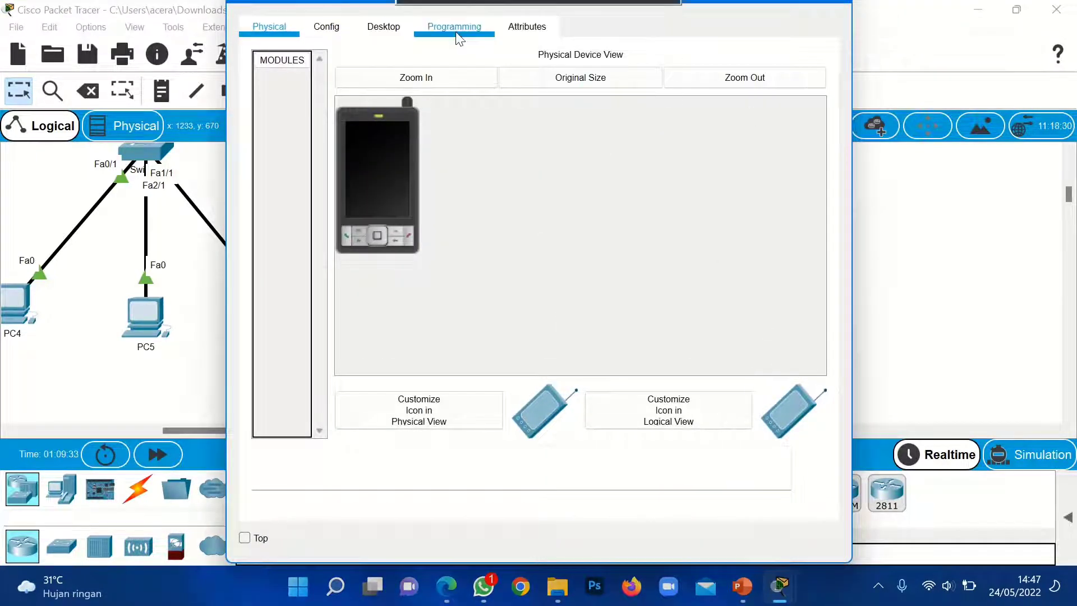
left_click(397, 26)
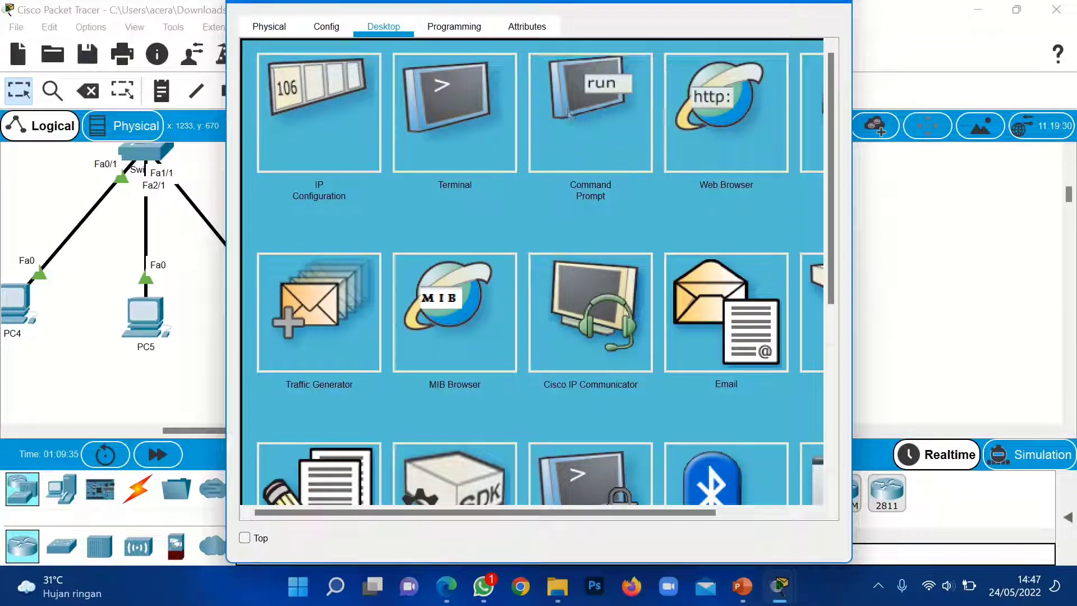
left_click(561, 112)
type("ping ")
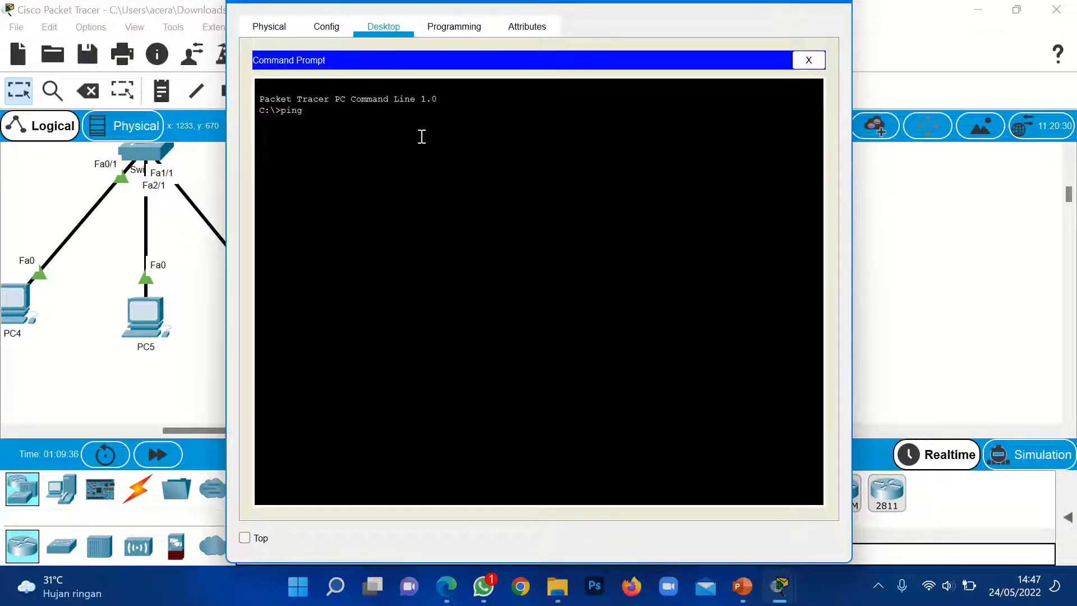
type("43.43.43.2")
key("Return")
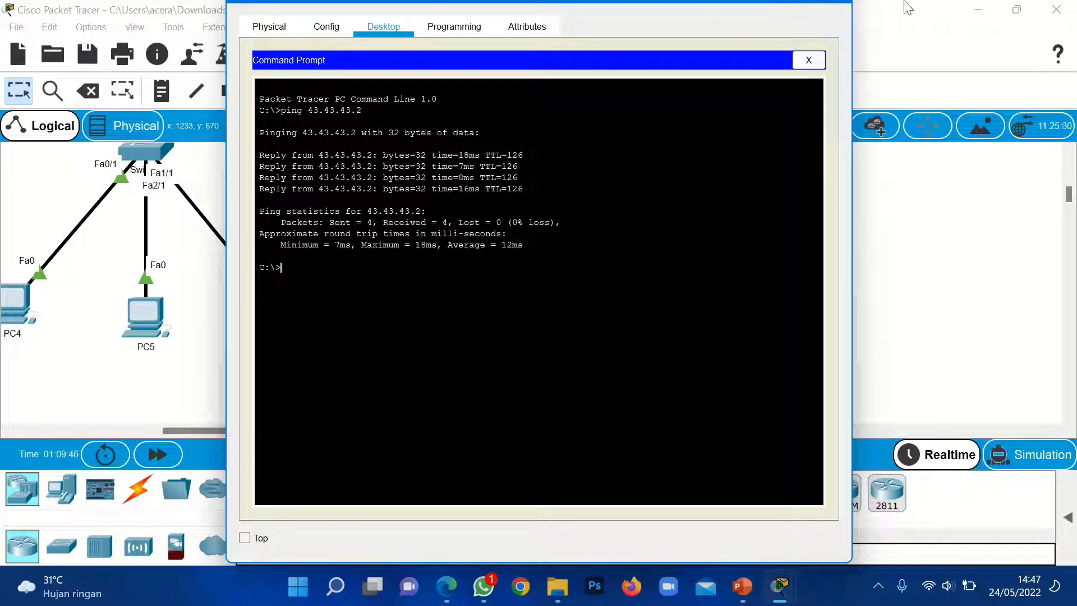
left_click(834, 7)
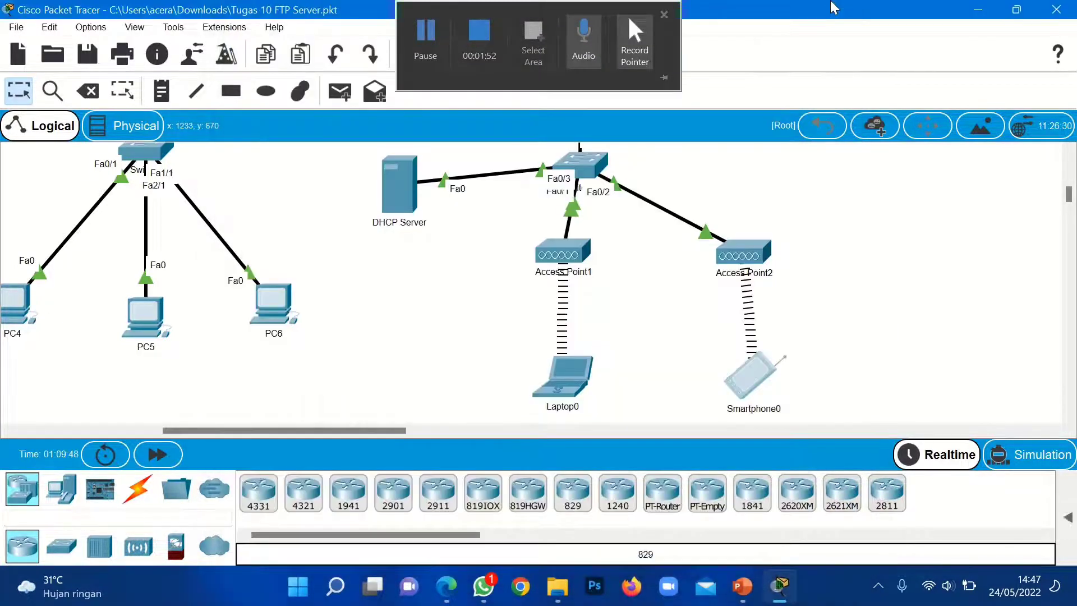
- In the FTP service of FTP Server, select the coba account with write, read, delete, rename and list permissions and save it
left_click_drag(1070, 193, 1071, 164)
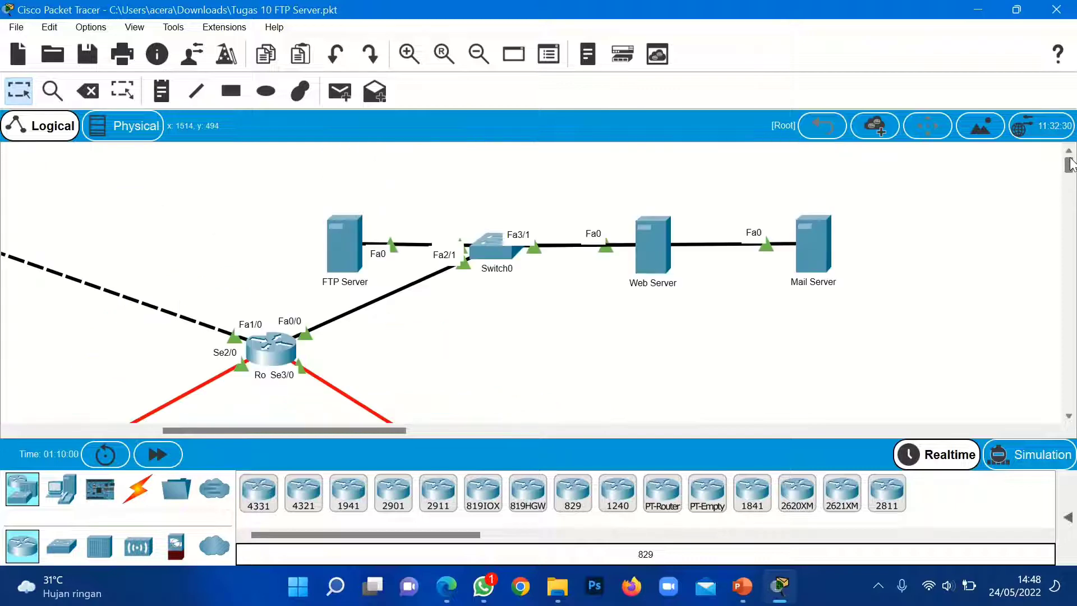
left_click(337, 257)
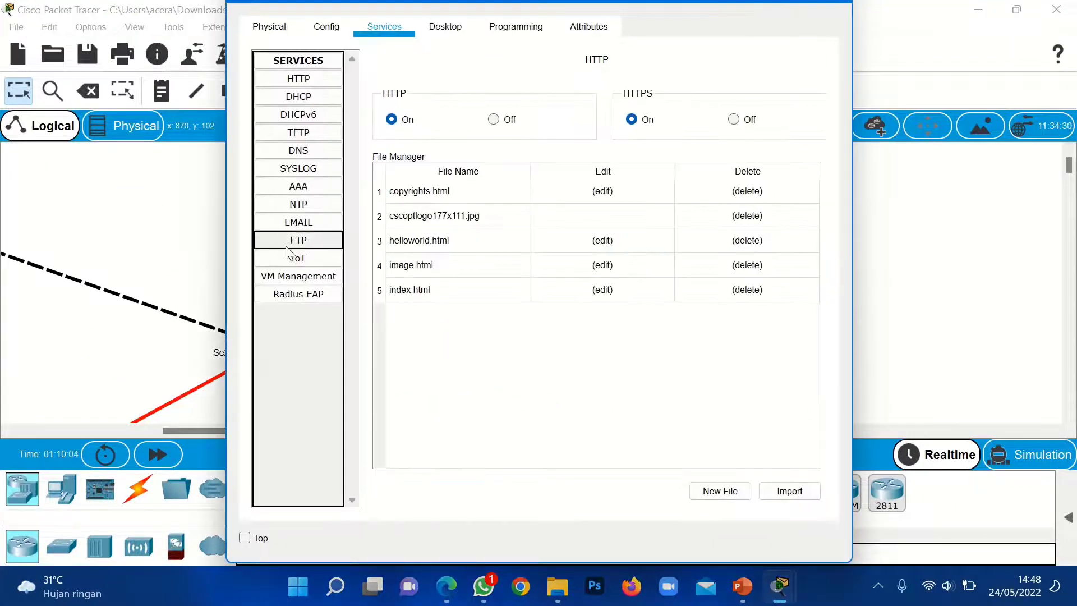
left_click(297, 241)
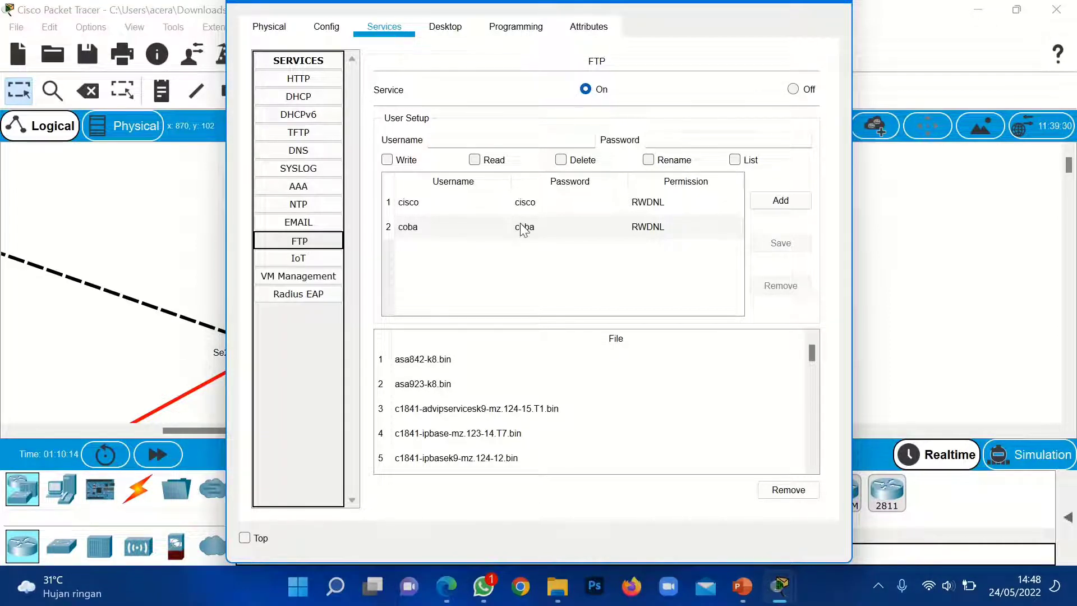
left_click(465, 233)
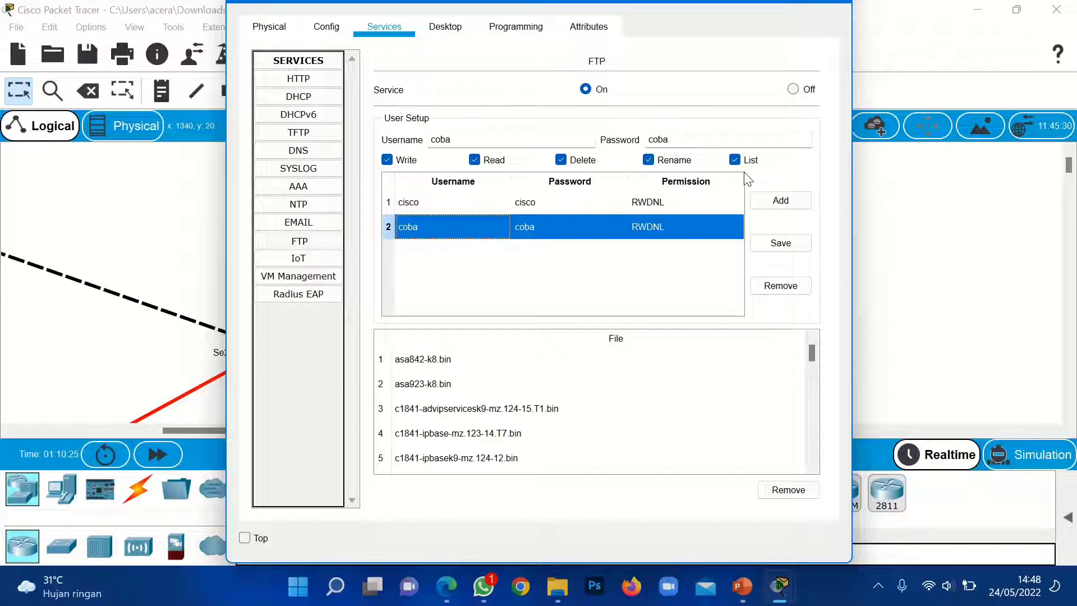
left_click(785, 246)
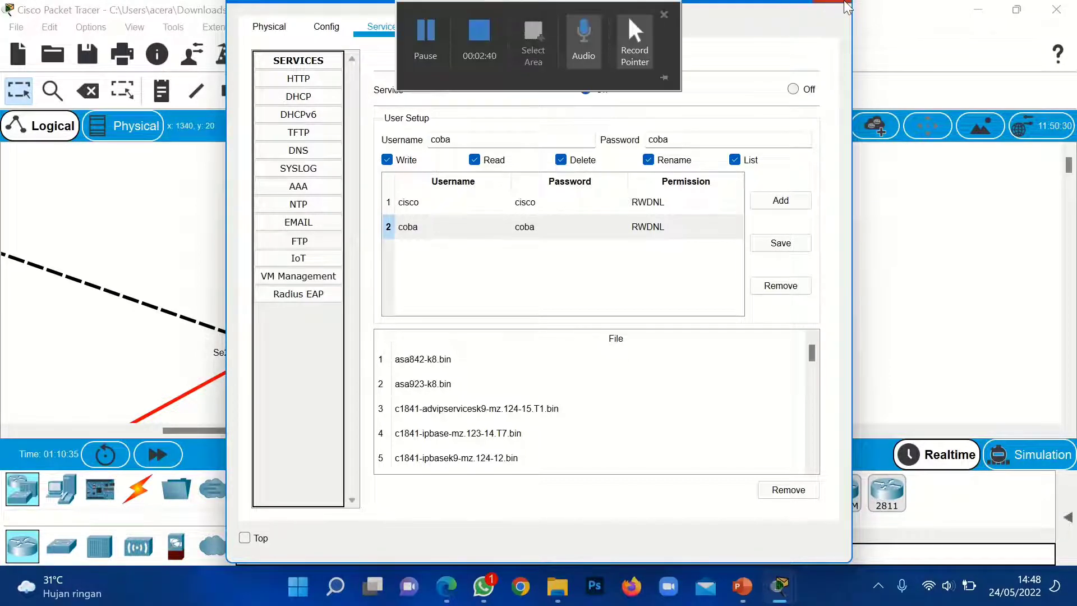
left_click(847, 8)
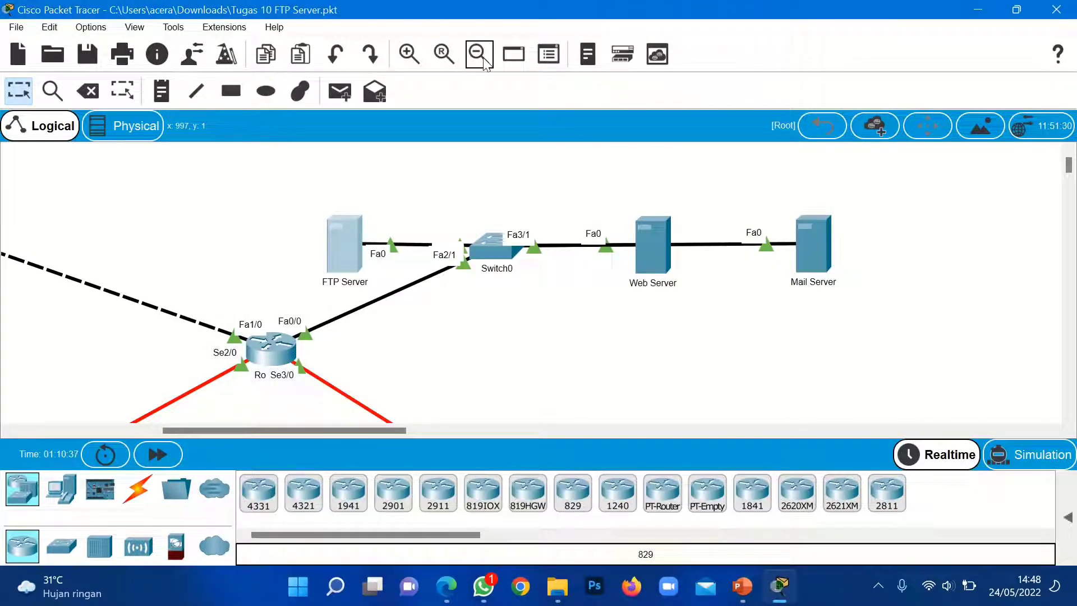
- Write "ini pesan dari pc1" in a new document in the text editor of PC1
left_click(484, 61)
left_click(484, 61)
left_click(484, 61)
left_click(484, 61)
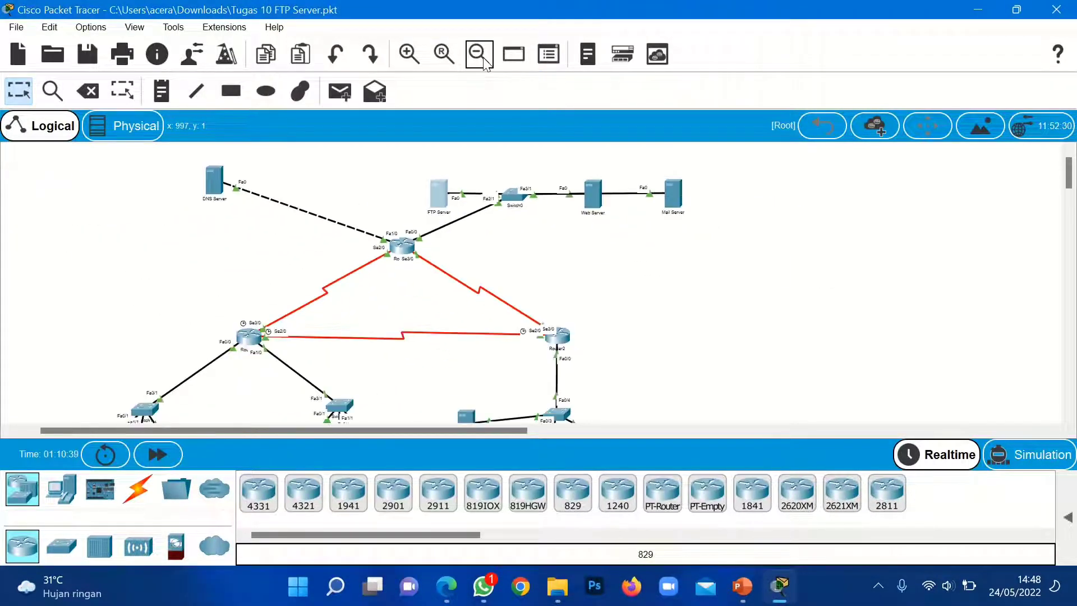
left_click(485, 60)
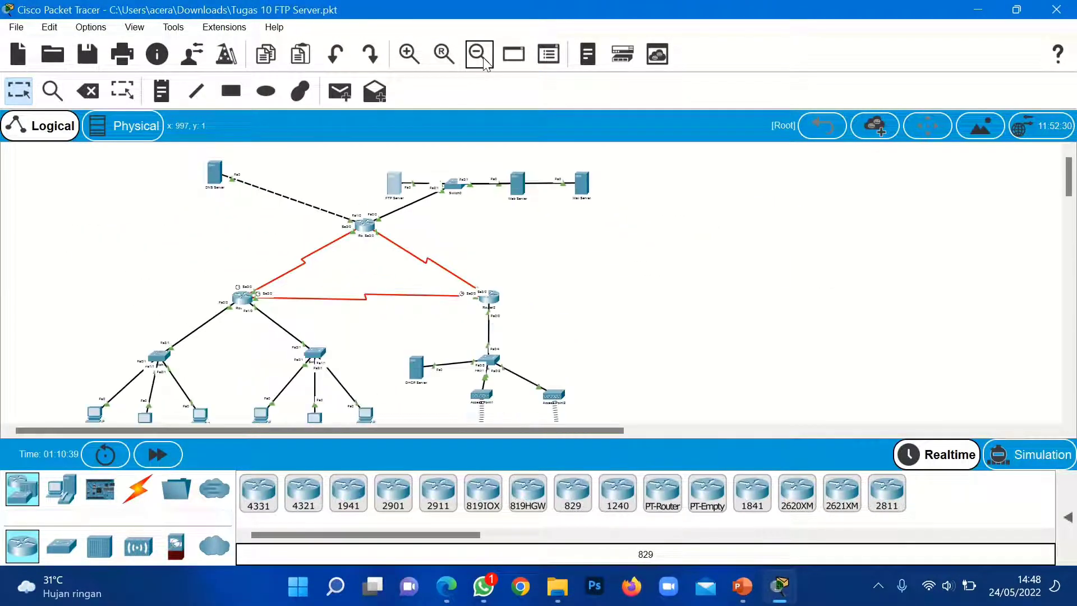
left_click(94, 415)
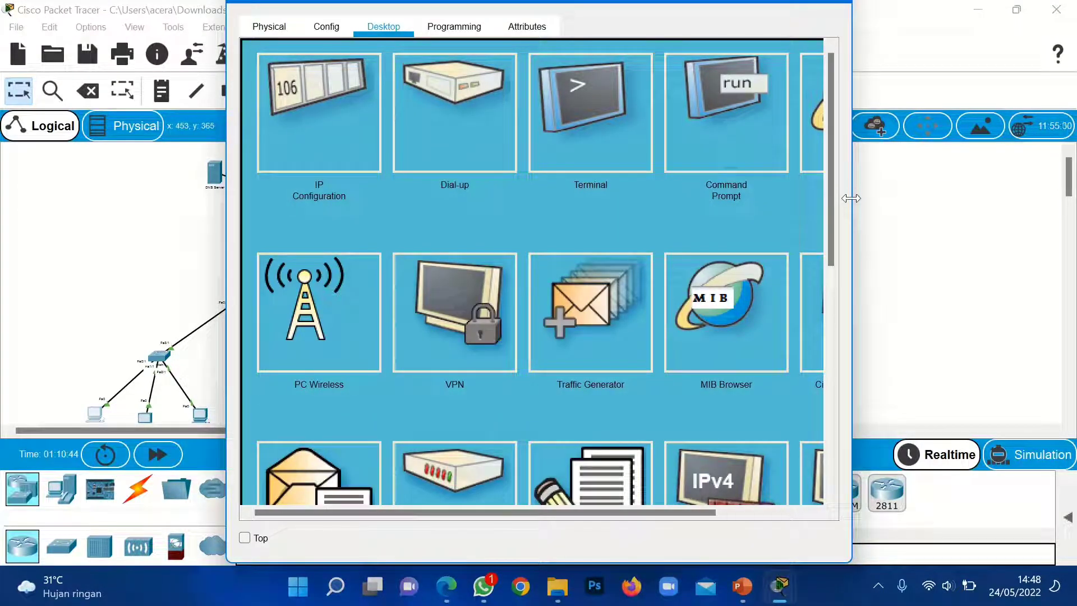
scroll(825, 212, "down", 1)
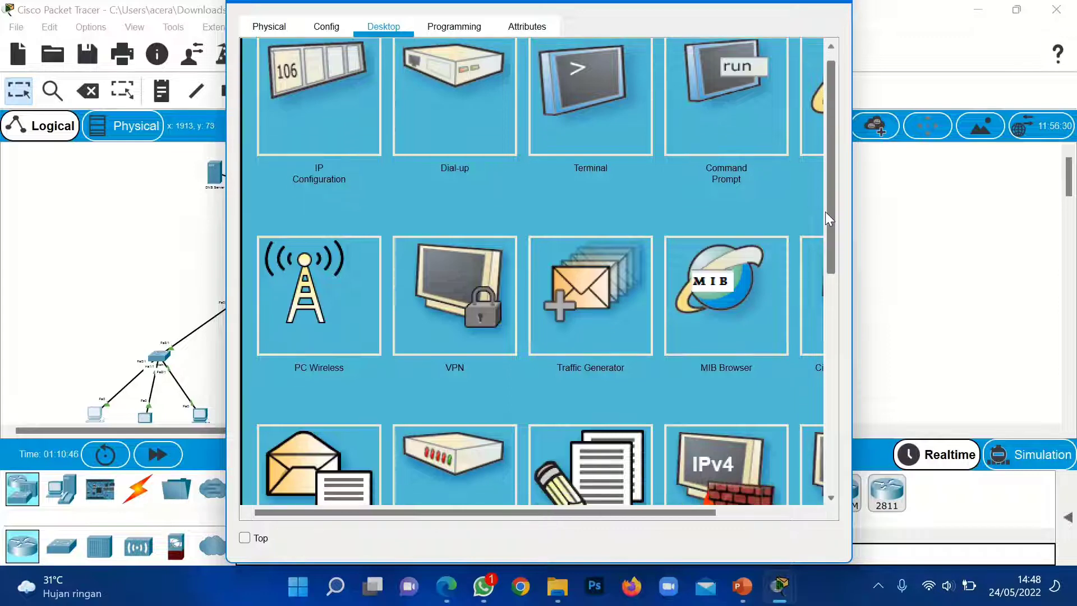
scroll(826, 211, "down", 2)
left_click(597, 379)
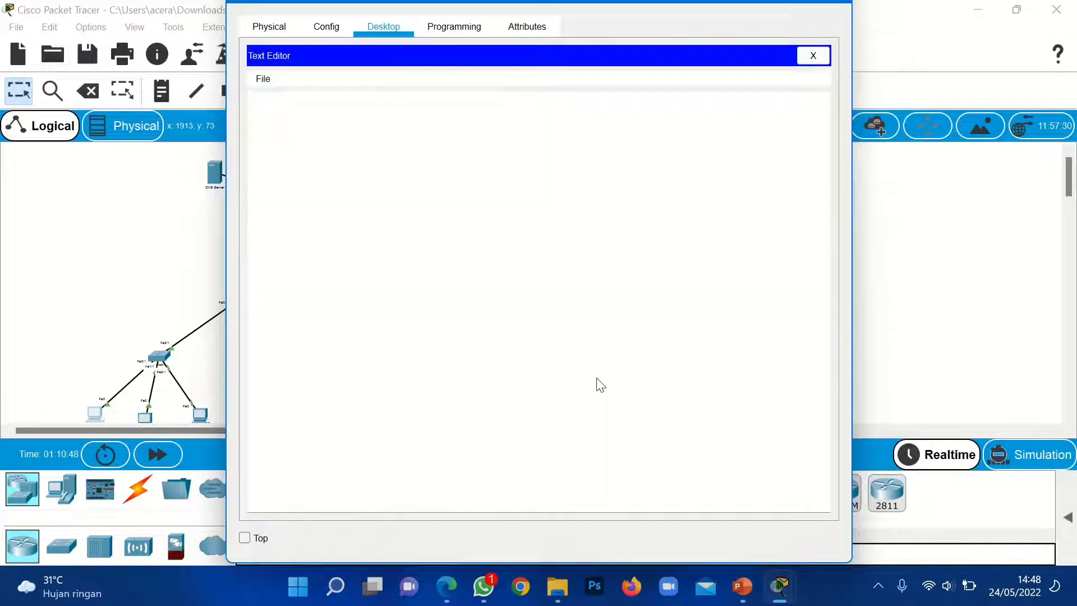
left_click(313, 129)
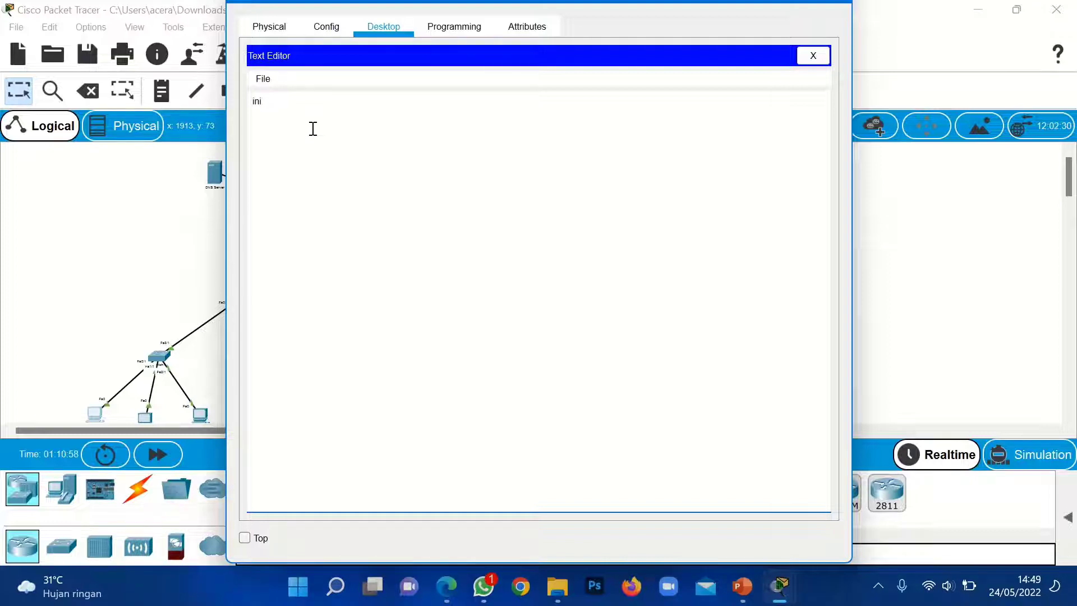
type("pesan dari pc1")
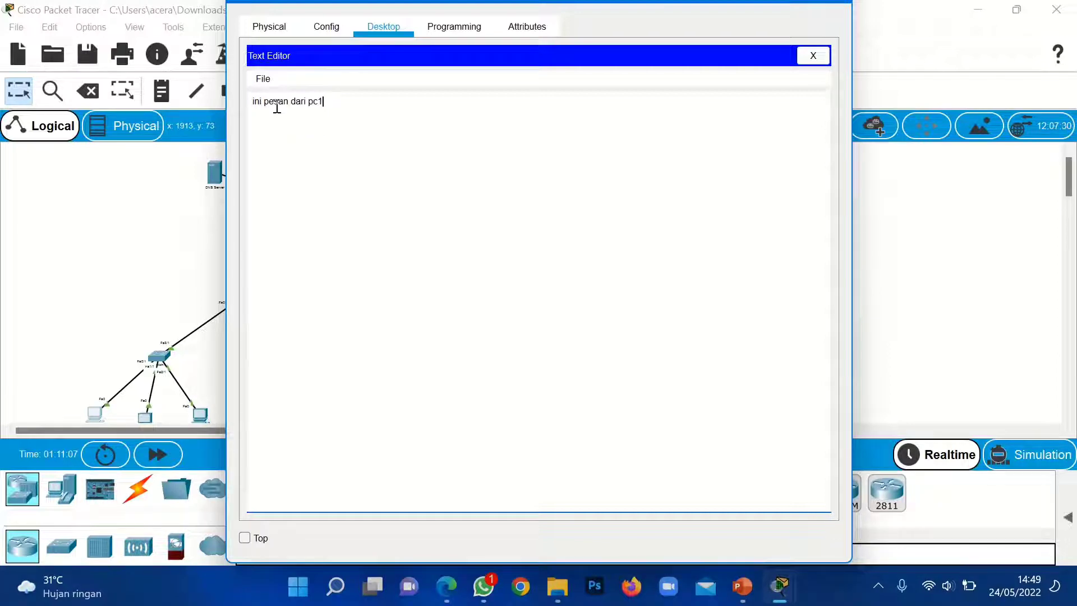
- Save the text document on PC1 under the file name "pesan pc1"
left_click(267, 80)
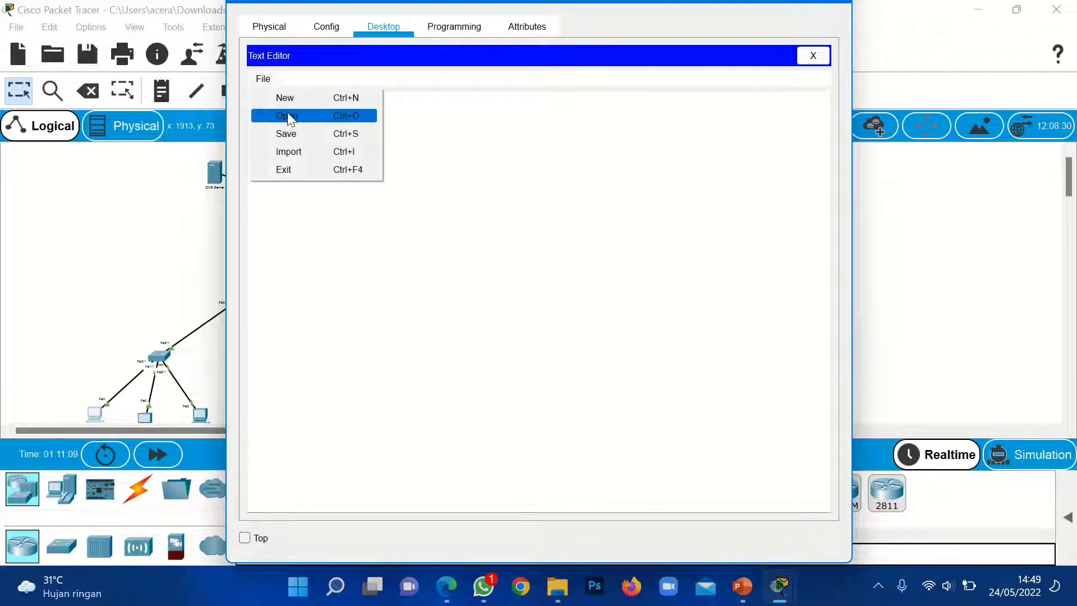
left_click(289, 133)
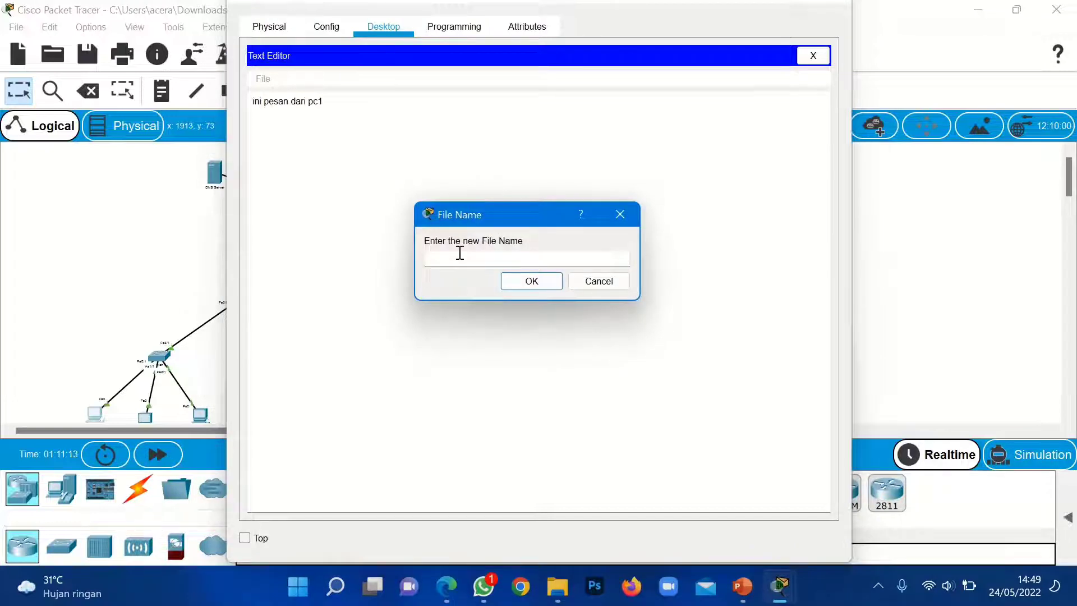
type("pesan")
type("pc")
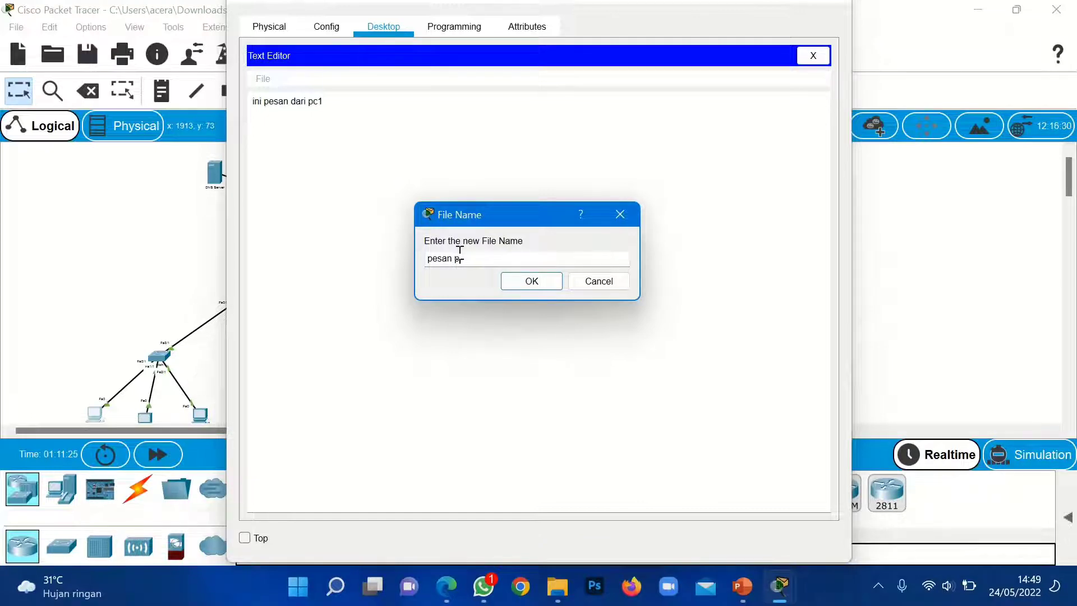
type("1")
left_click(544, 281)
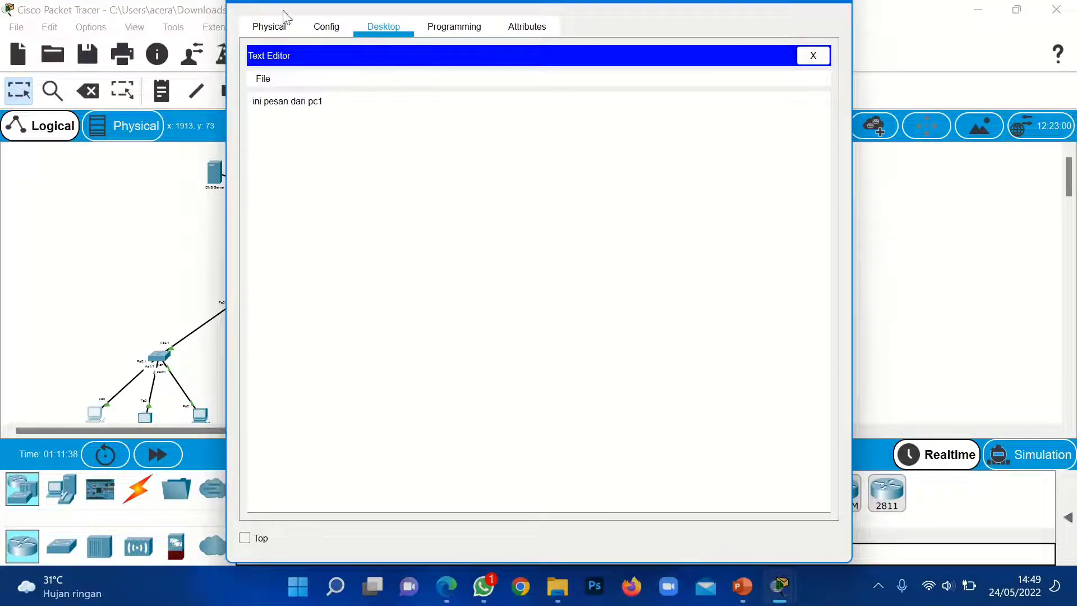
- Open pesan pc1.txt in PC1's text editor to check its content, and close the device window
left_click(262, 79)
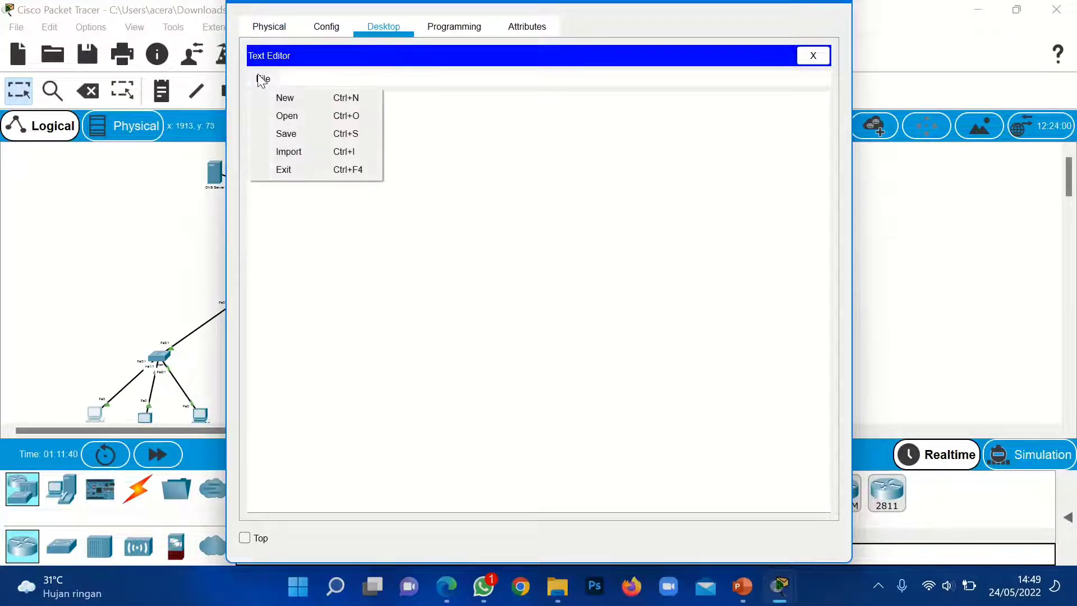
left_click(287, 116)
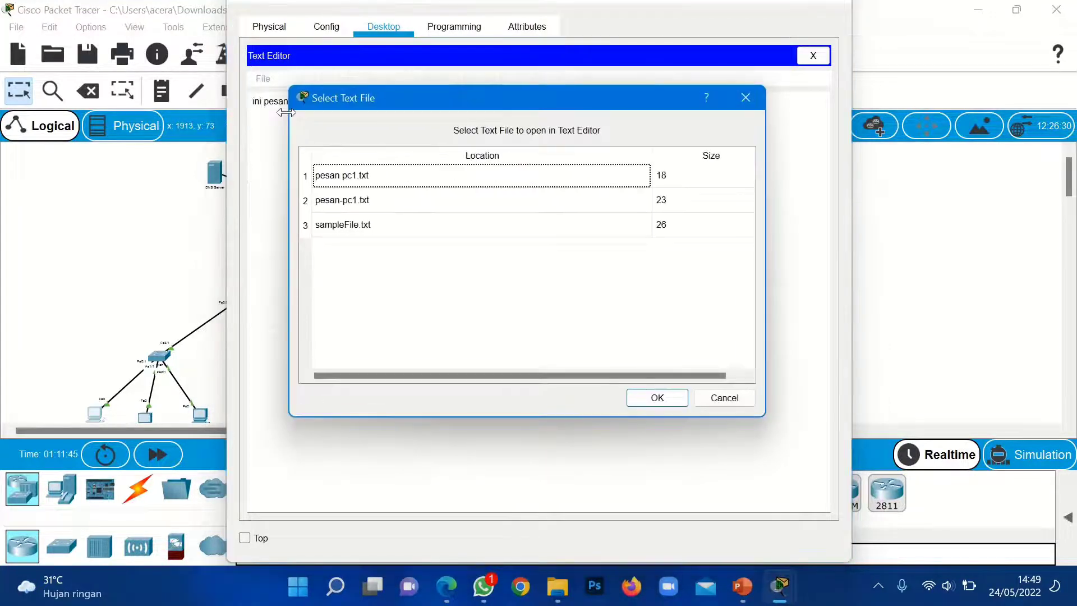
left_click(441, 177)
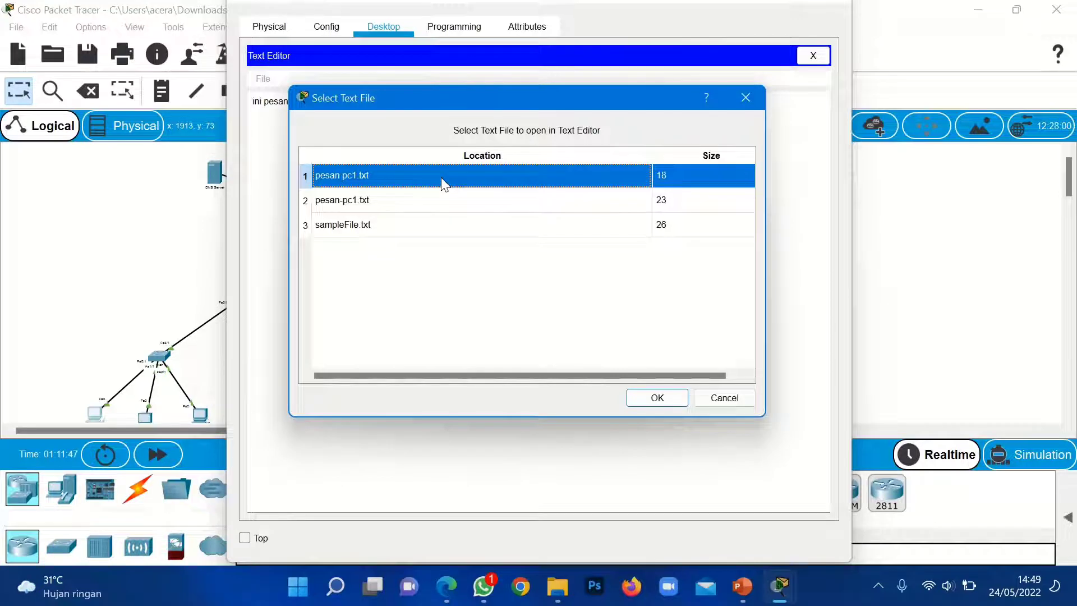
left_click(657, 398)
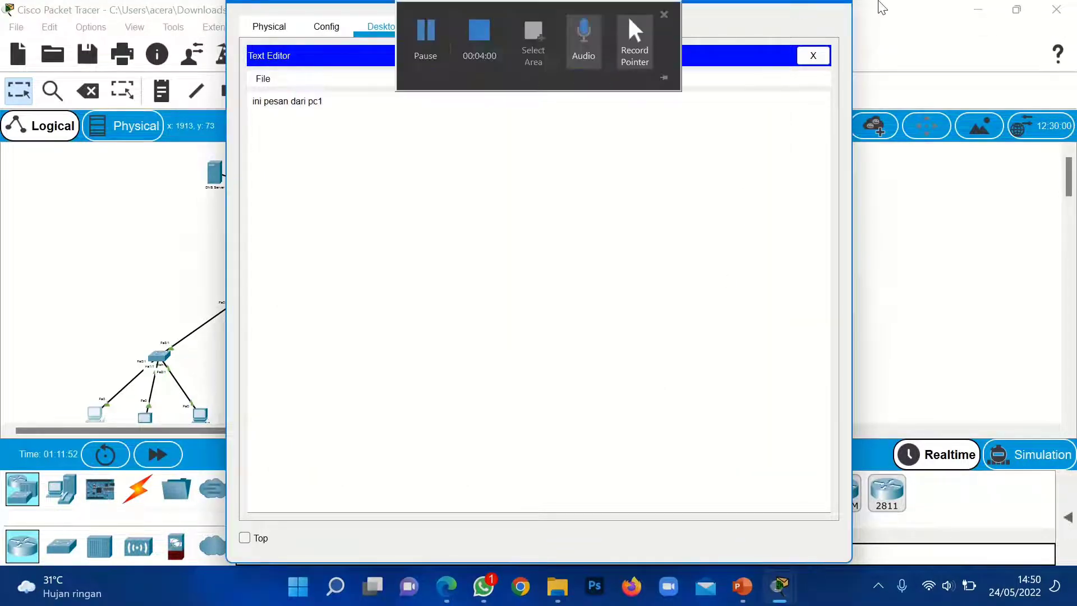
left_click(847, 5)
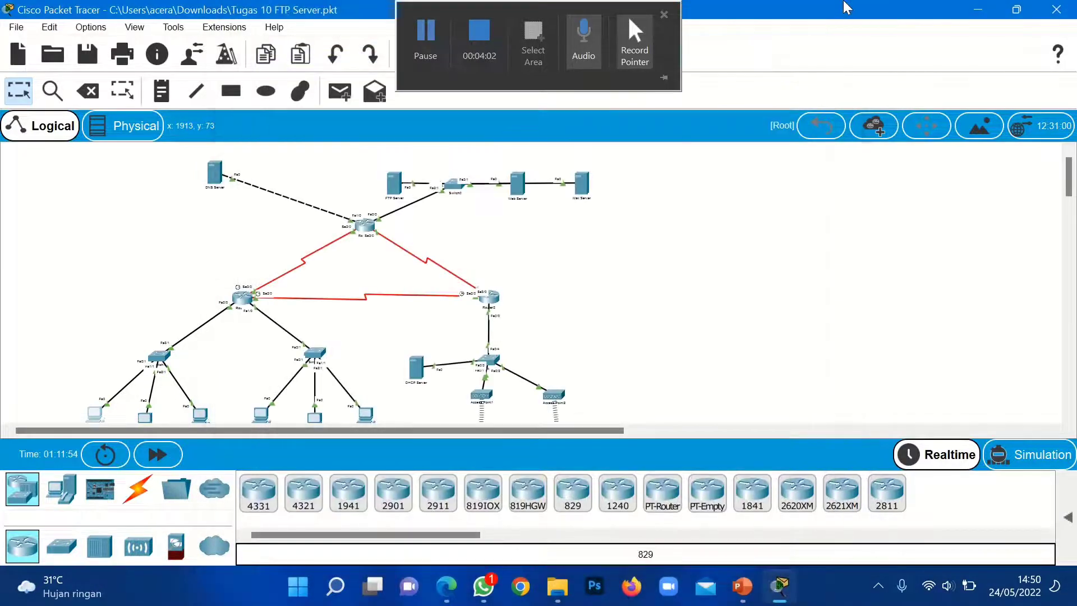
- List the files stored on PC1 with dir in its command prompt
left_click(98, 413)
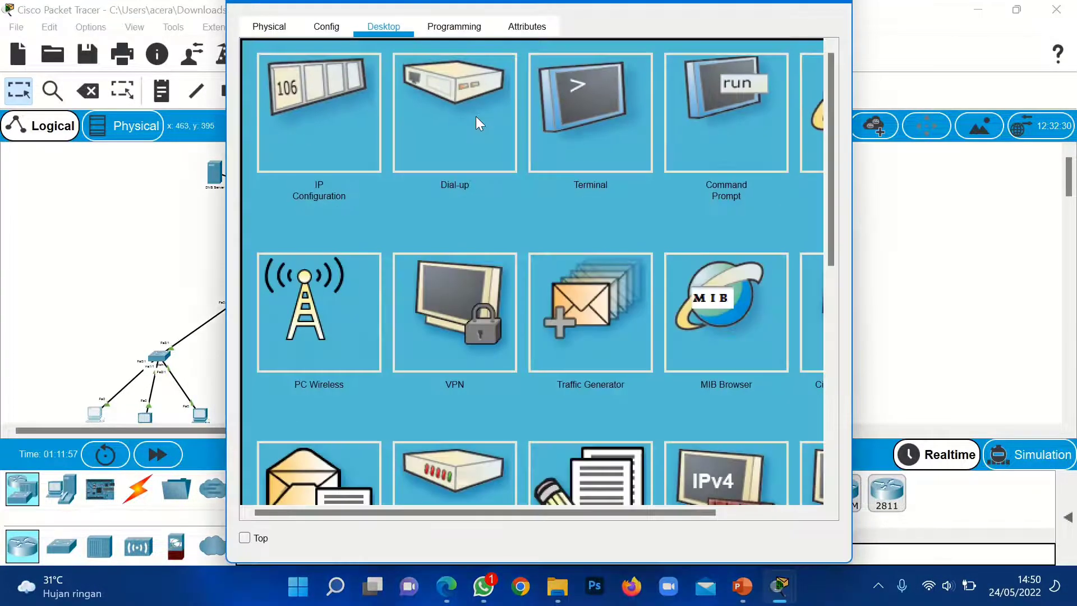
left_click(683, 135)
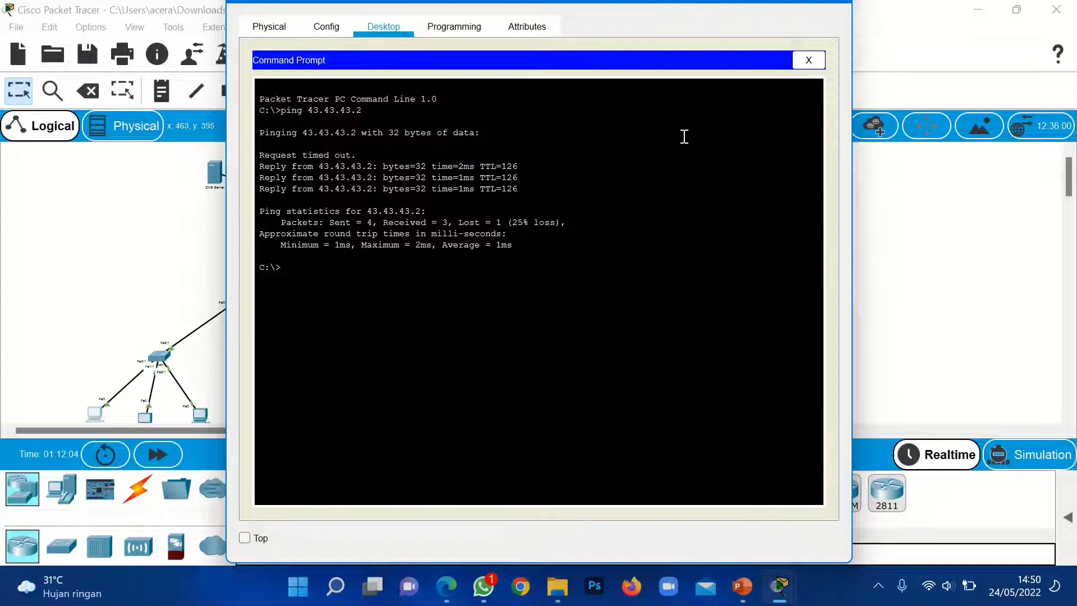
type("dir")
key("Return")
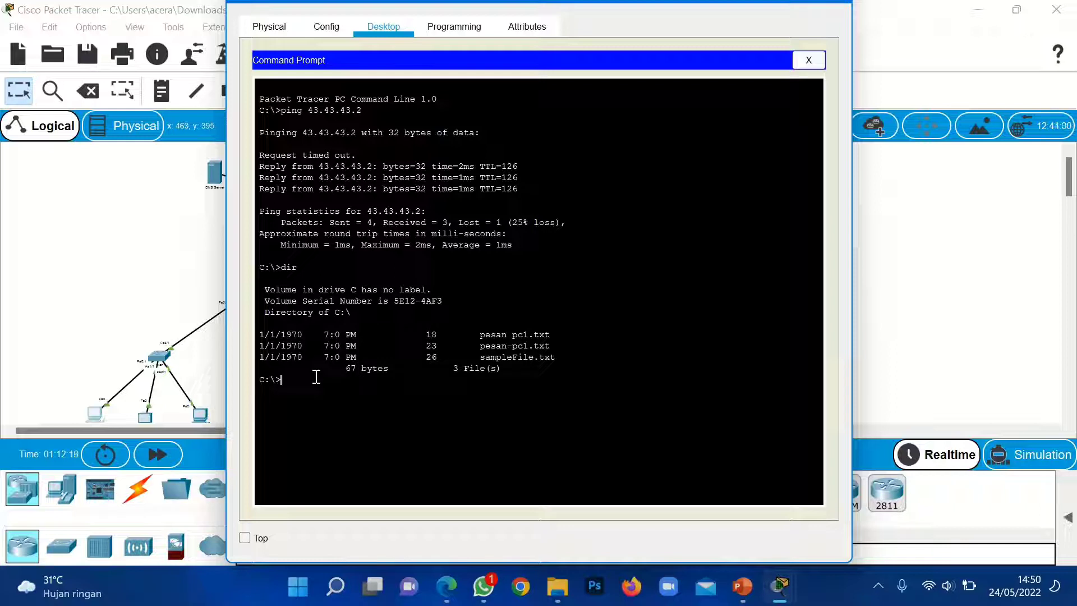
- Connect from PC1 to the FTP server at 43.43.43.2 and log in as coba with the account password
type("ftp 43.43.43.2")
key("Return")
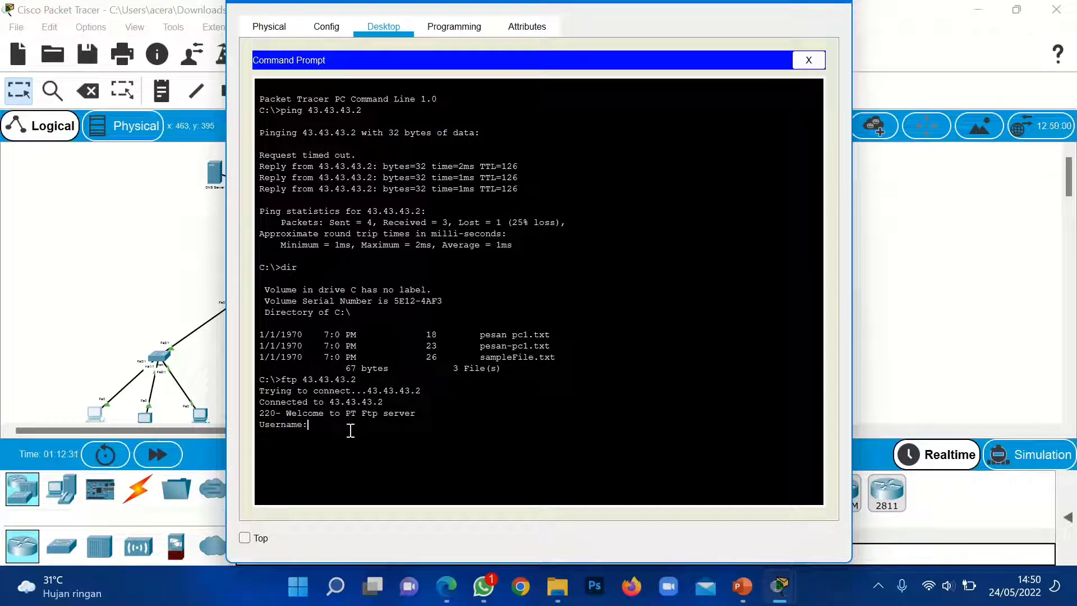
type("coba")
key("Return")
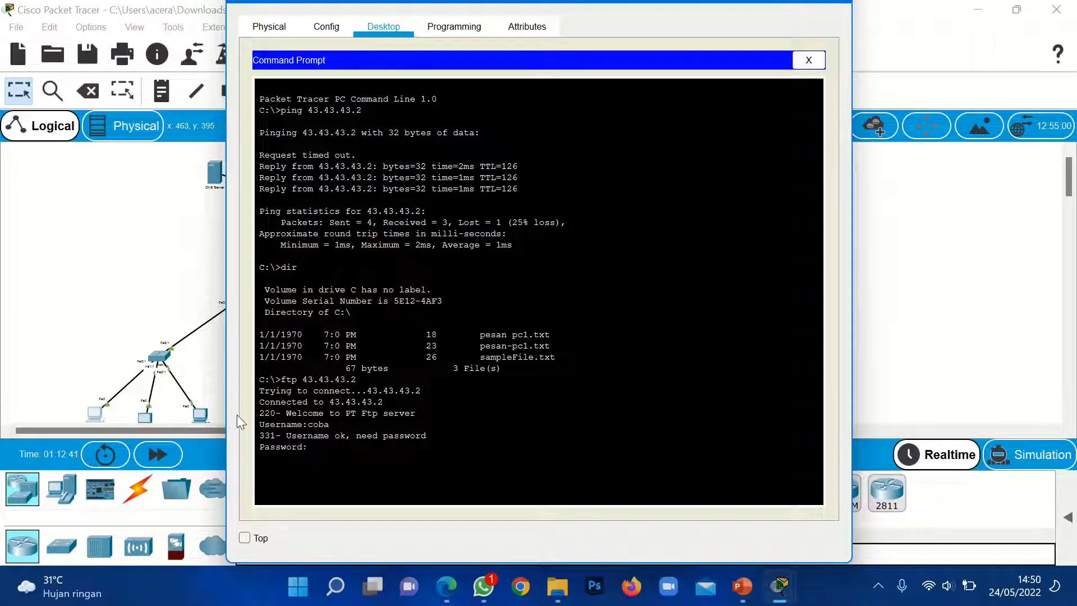
key("Return")
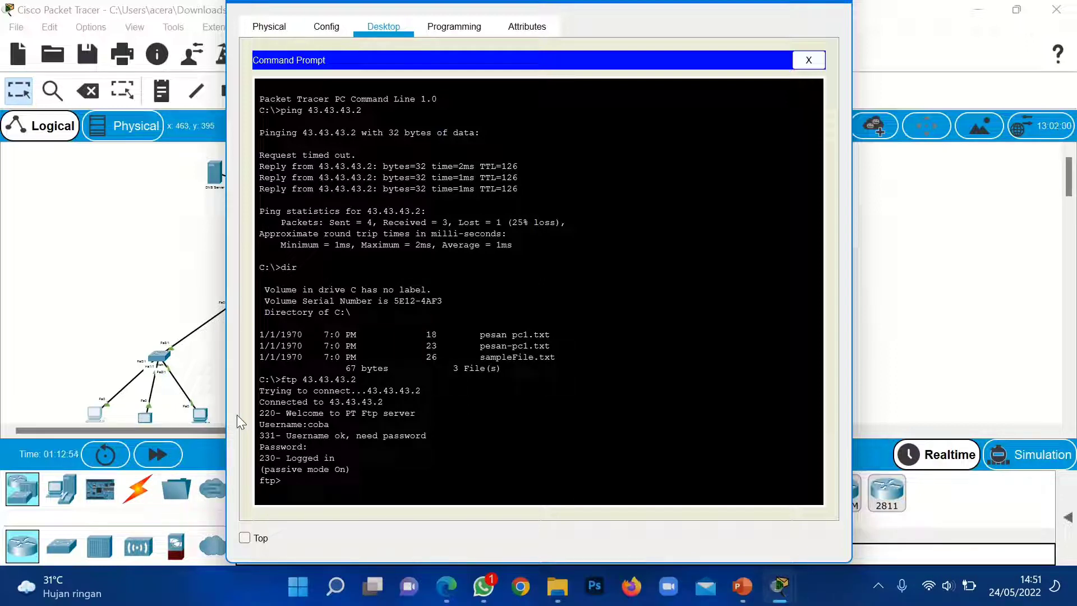
- Try to upload pesan pc1.txt to the FTP server with put, and upload pesan-pc1.txt instead
type("put pesan pc1.txt")
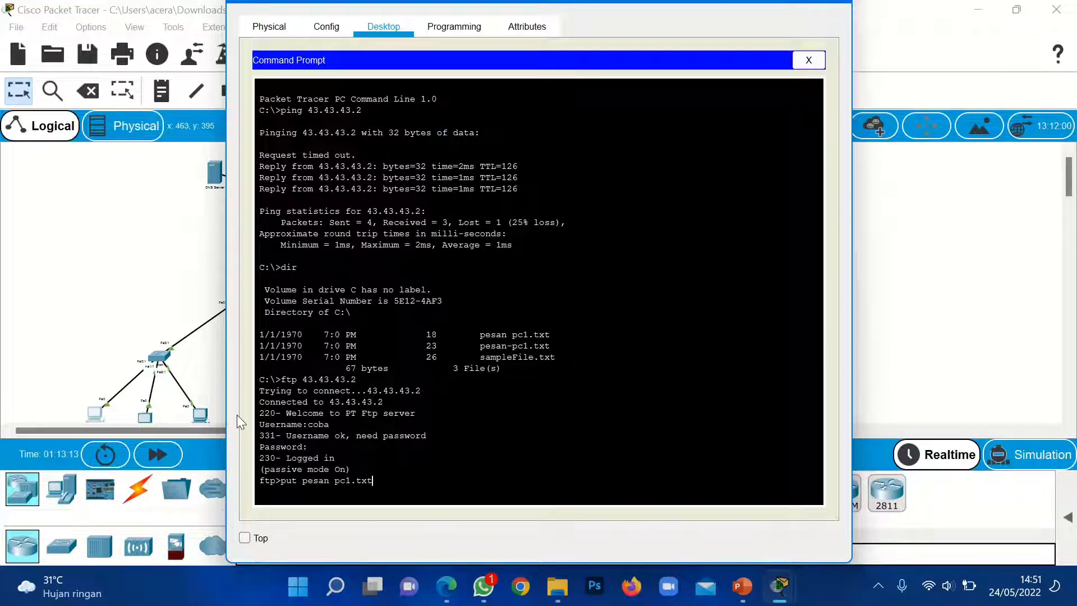
key("Return")
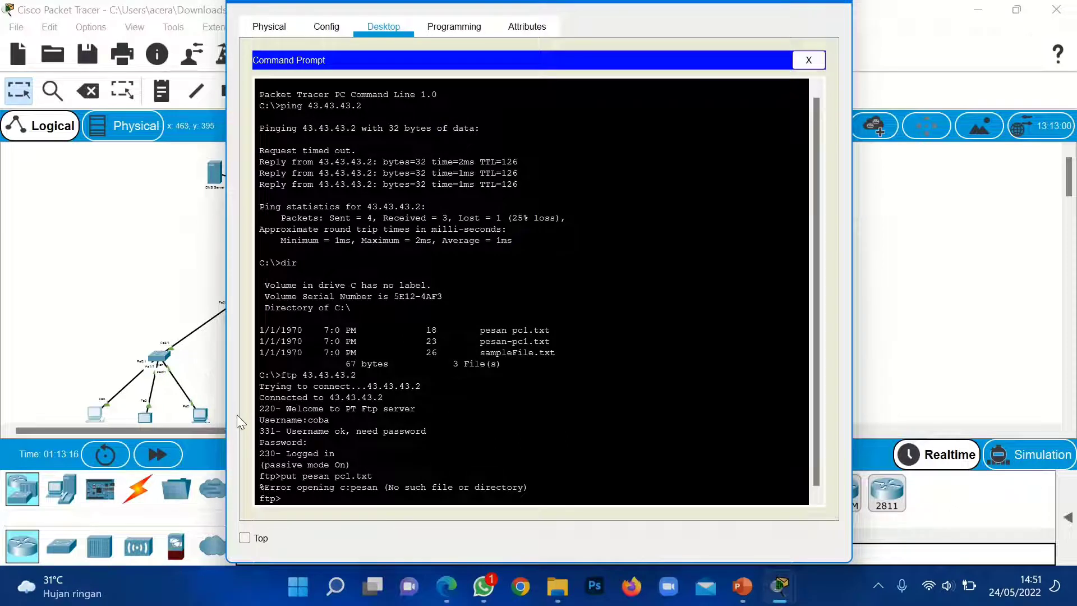
type("put")
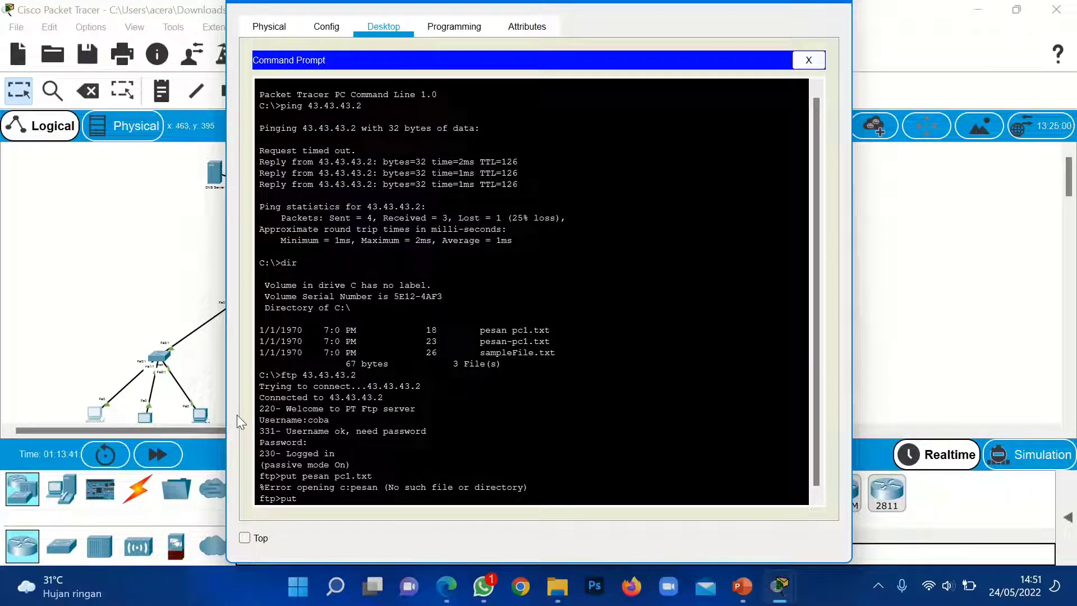
type(" pesa")
type("n-pc")
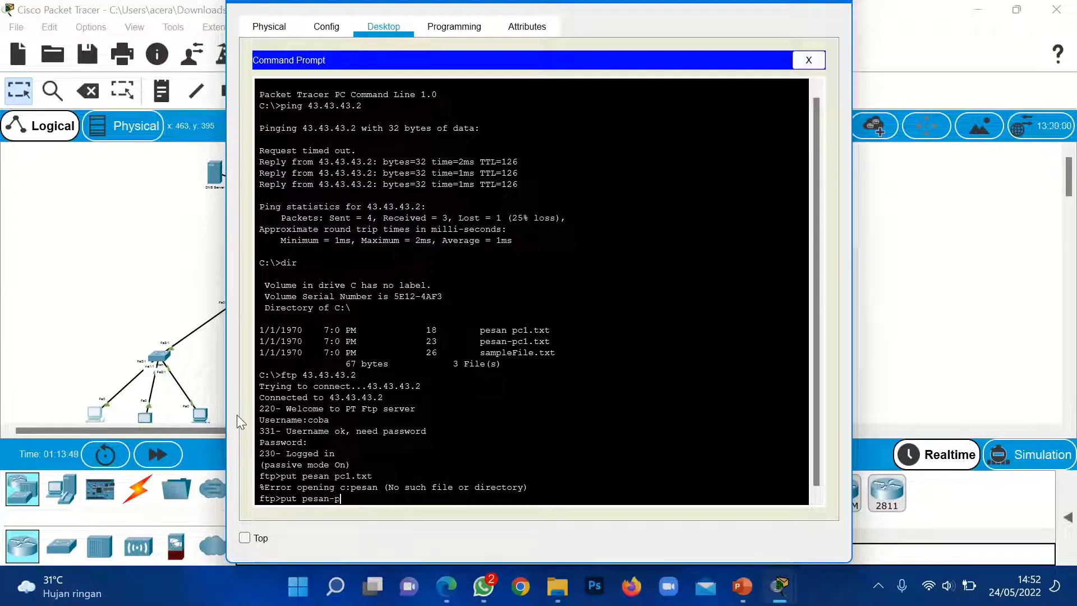
type("1.txt")
key("Return")
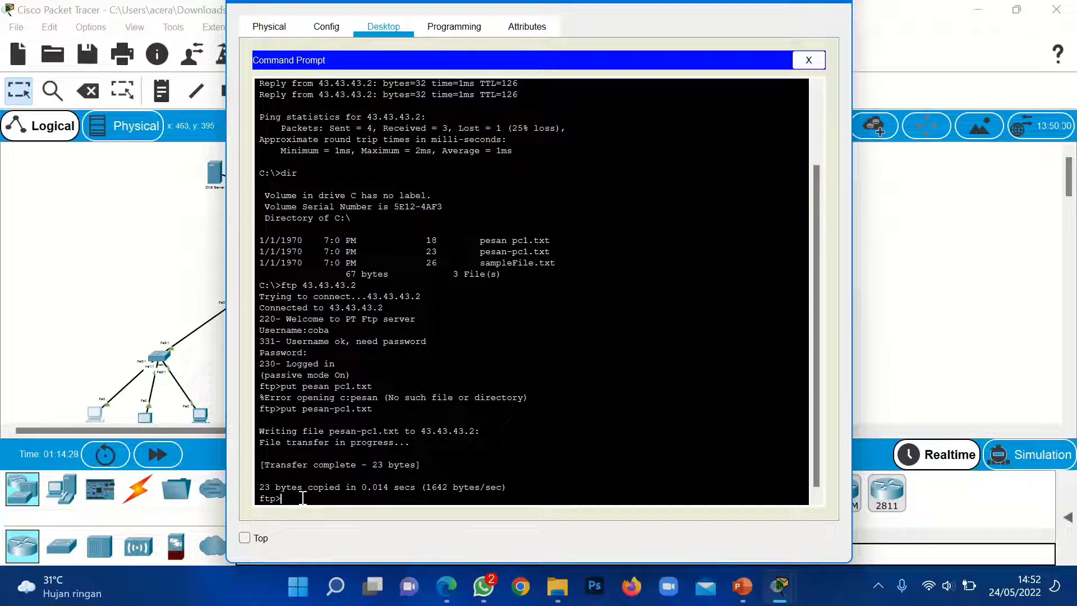
- List the FTP server's directory from PC1's FTP session, and close the device window
type("dir")
key("Return")
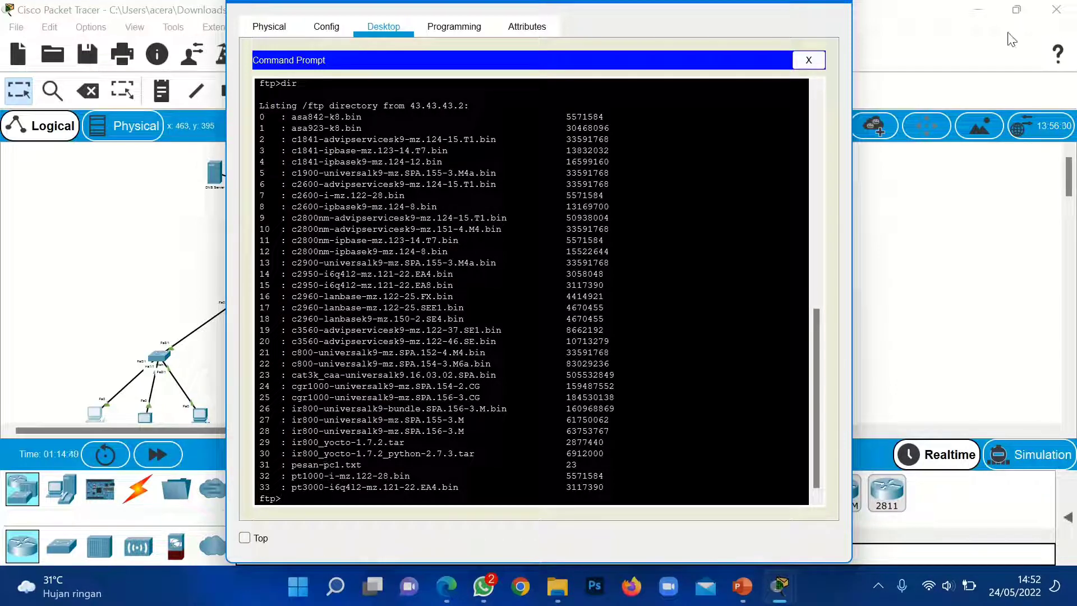
left_click(841, 1)
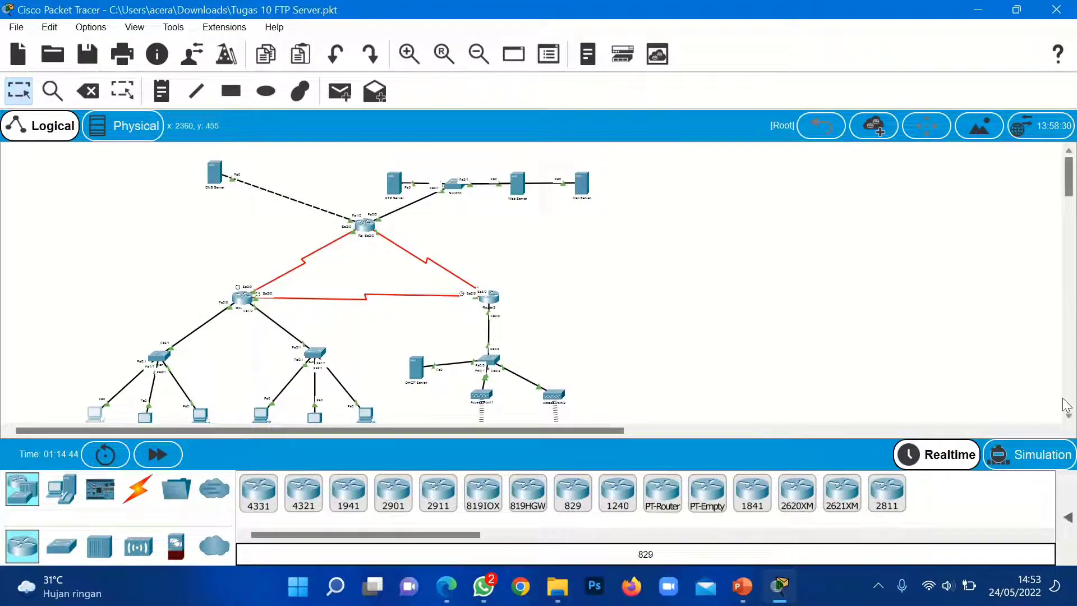
- From Laptop0's command prompt, connect to the FTP server at 43.43.43.2 and log in as coba with the account password
left_click(1068, 417)
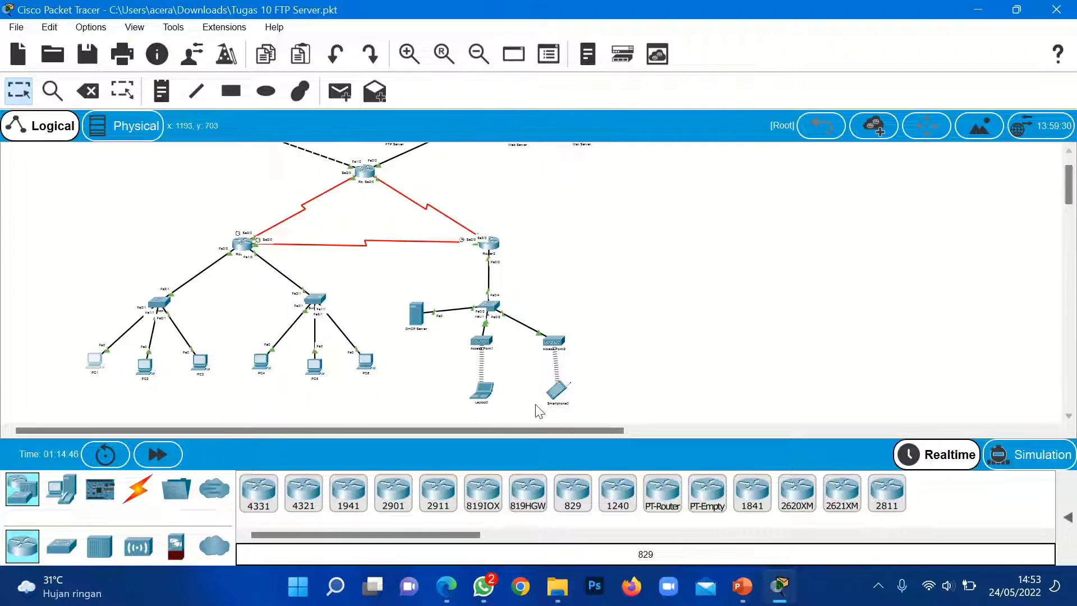
left_click(482, 392)
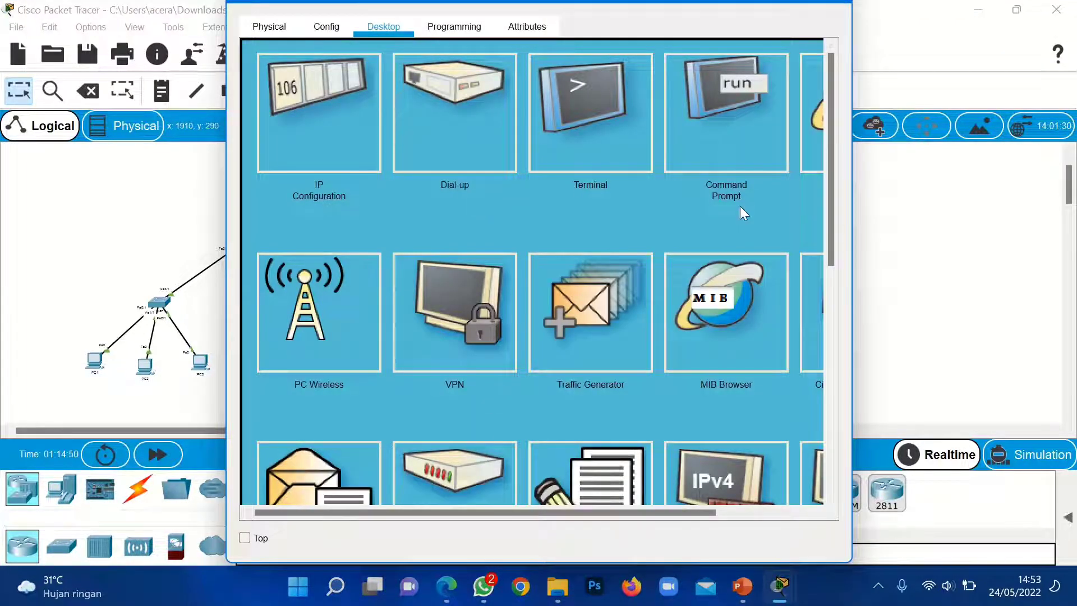
left_click(689, 142)
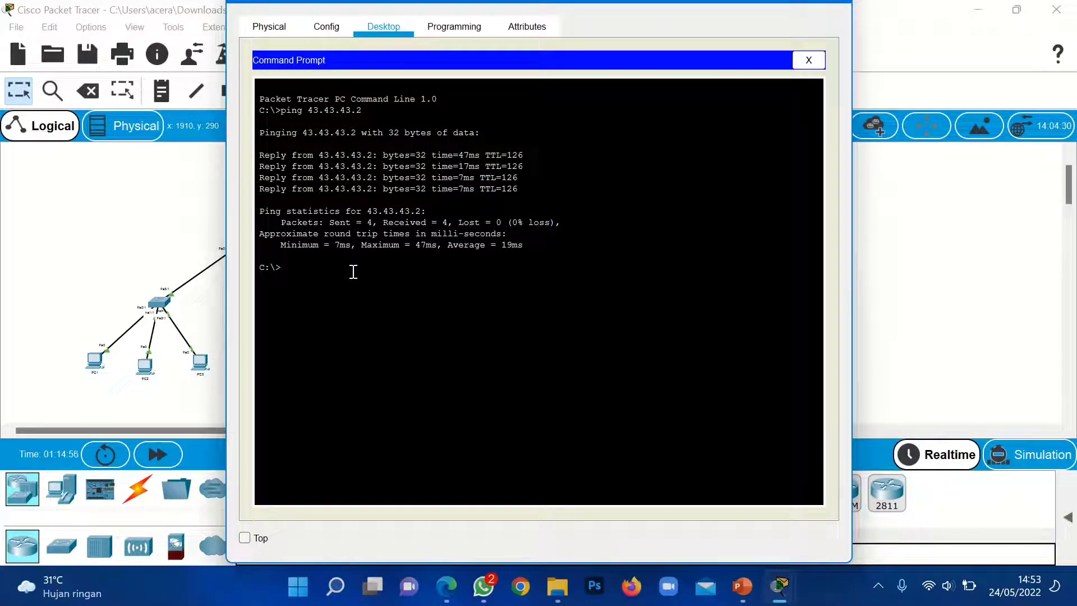
type("ftp 43.43.43.2")
key("Return")
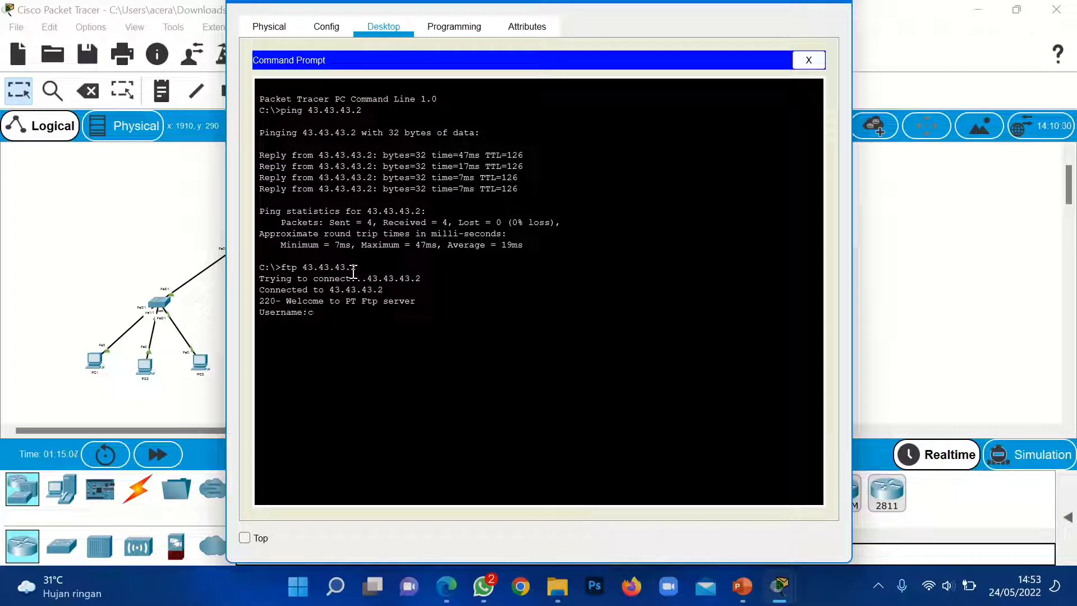
type("coba")
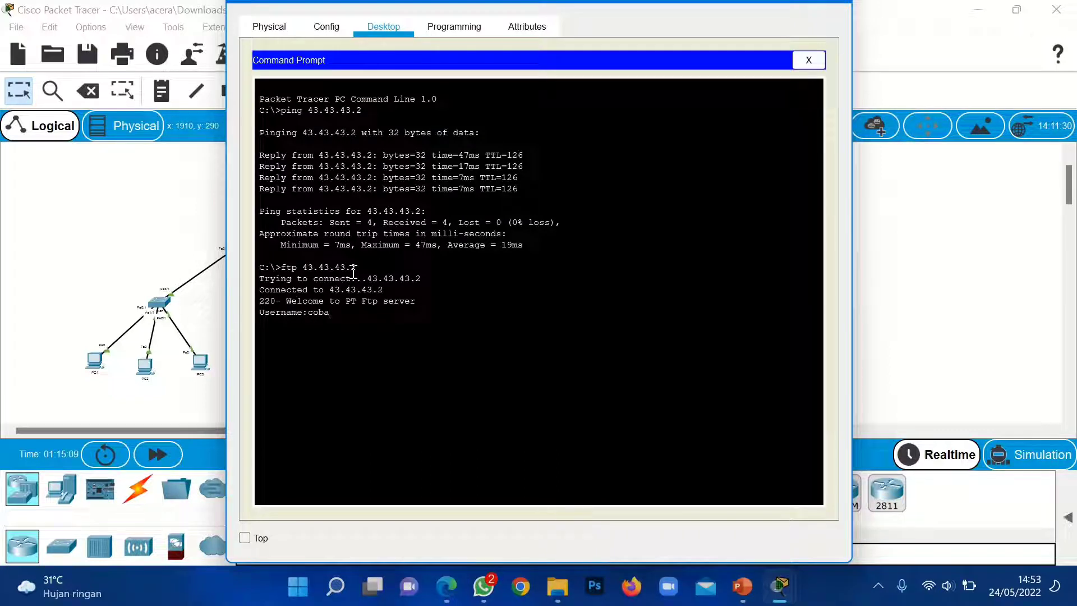
key("Return")
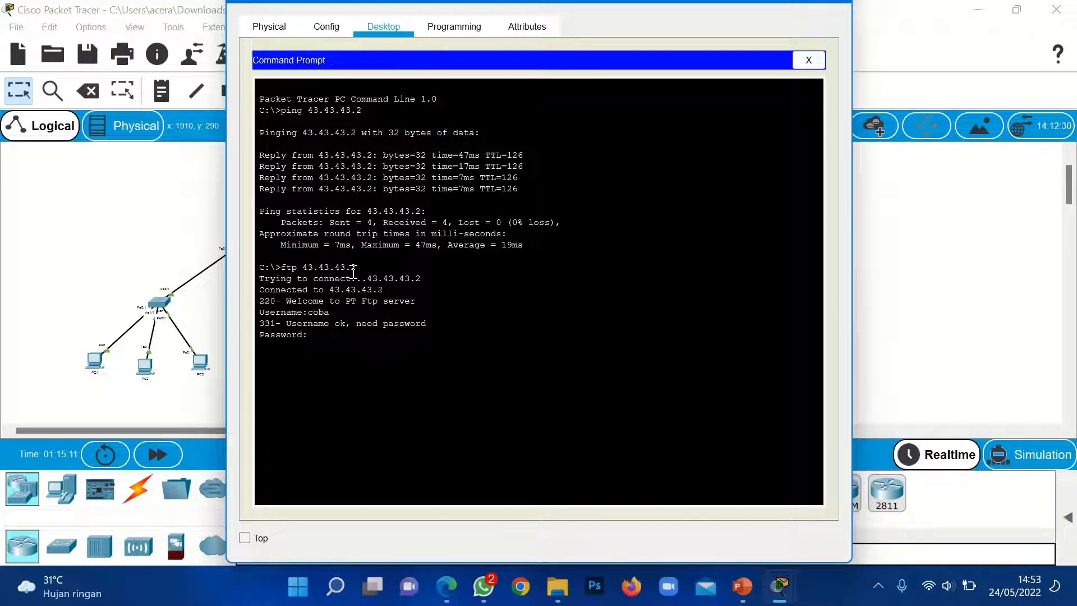
key("Return")
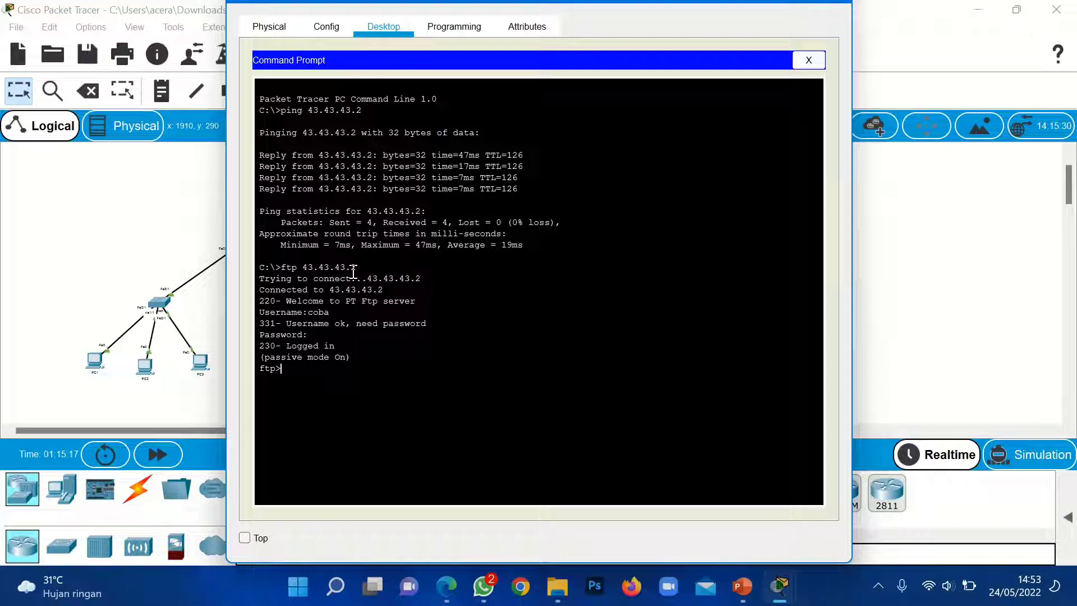
- Download pesan-pc1.txt from the FTP server to Laptop0 with get, and close the command prompt
type("get pesan-pc1.txt")
key("Return")
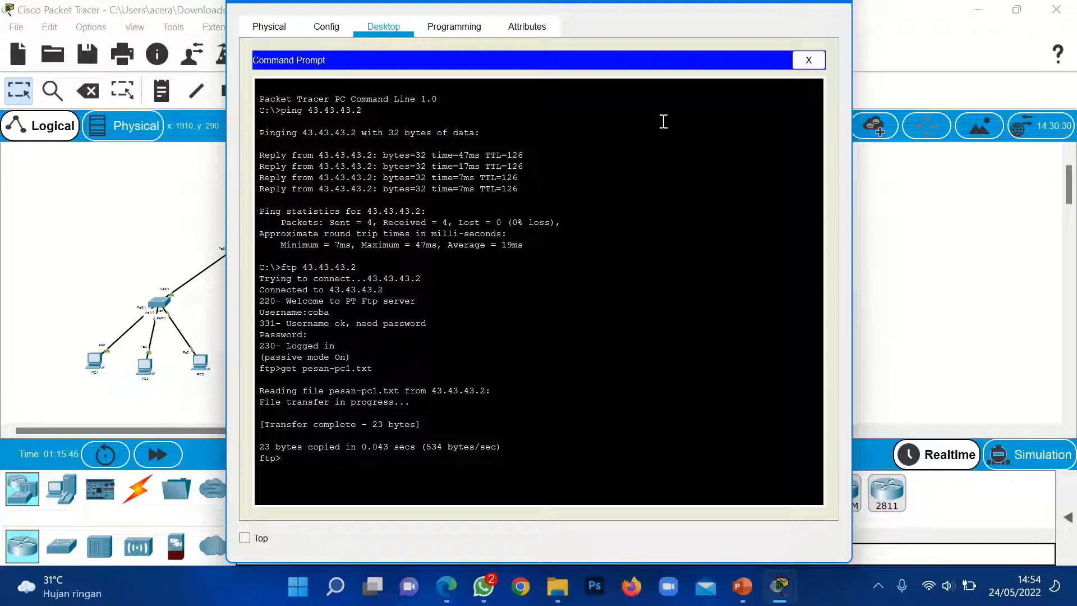
left_click(808, 59)
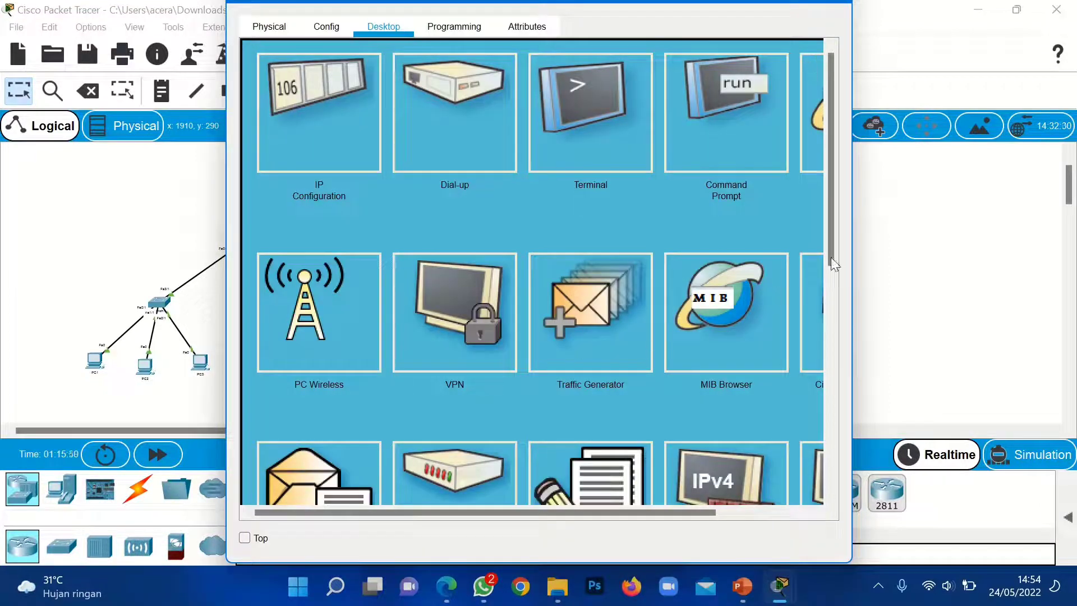
- Open the downloaded pesan-pc1.txt in Laptop0's text editor to read the message, and close the editor
left_click_drag(834, 237, 827, 303)
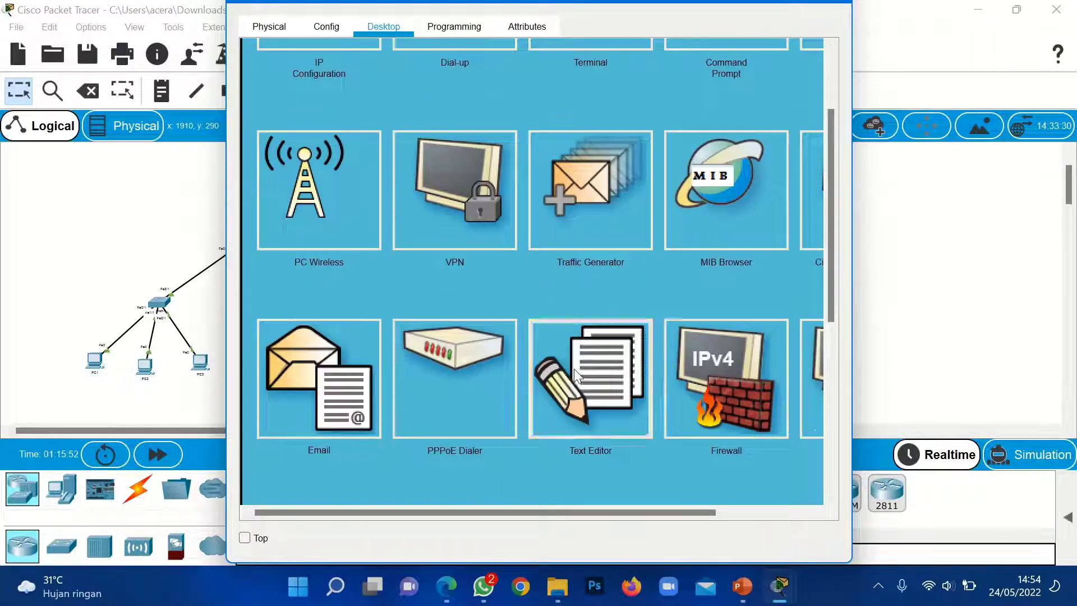
left_click(573, 368)
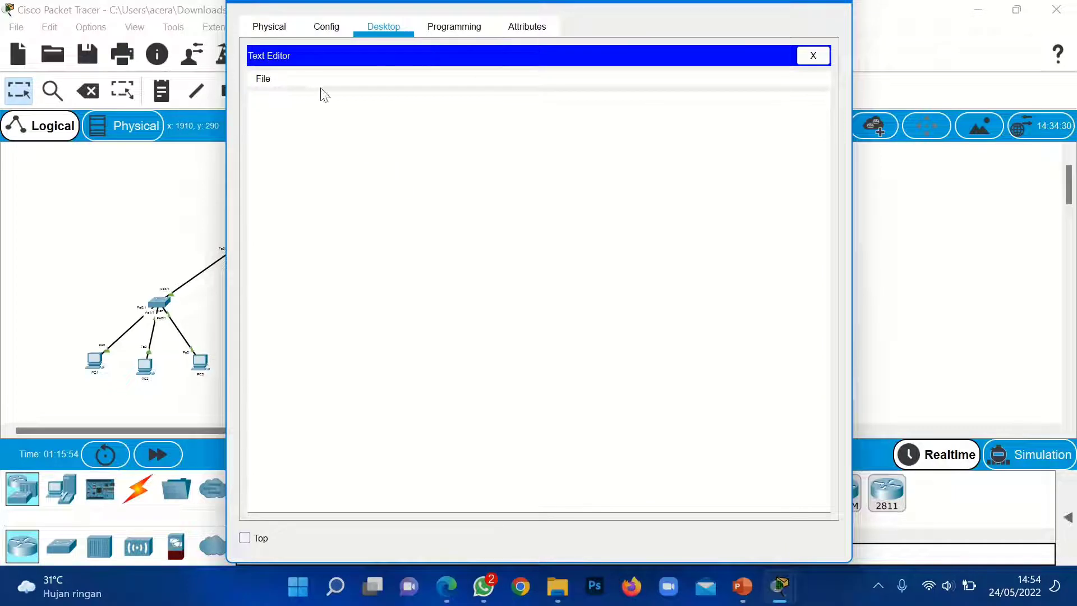
left_click(267, 84)
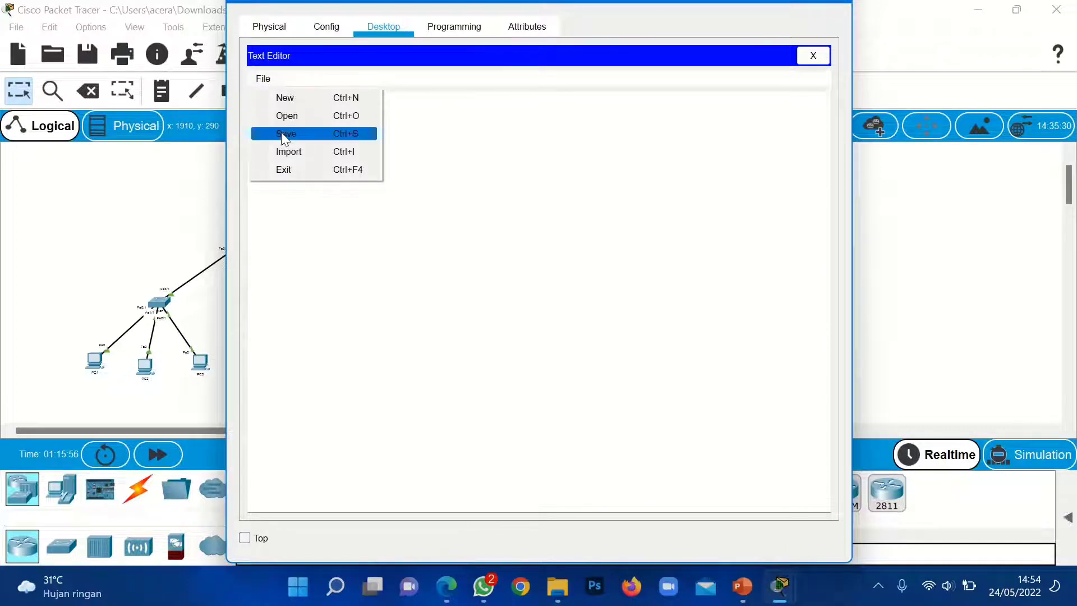
left_click(282, 117)
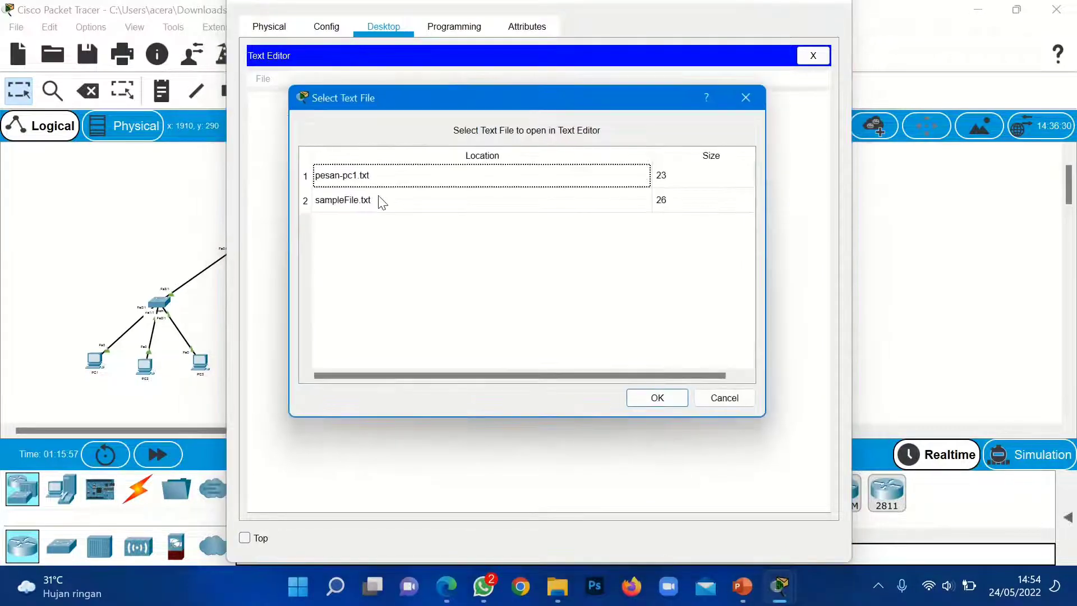
left_click(457, 178)
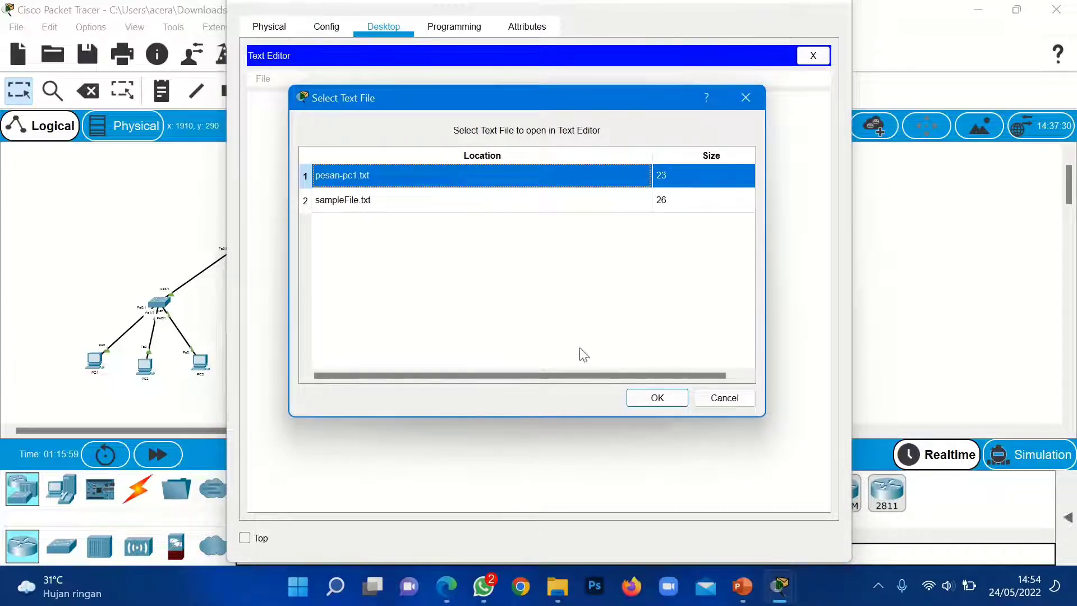
left_click(682, 401)
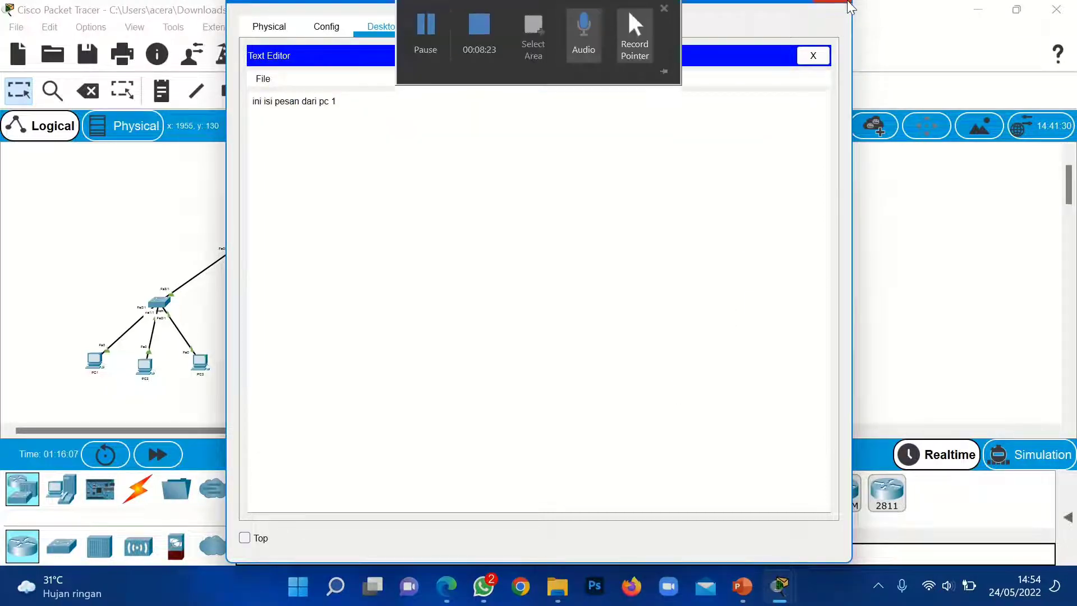
left_click(812, 55)
- List the FTP server's directory with dir in Laptop0's FTP session
left_click(709, 159)
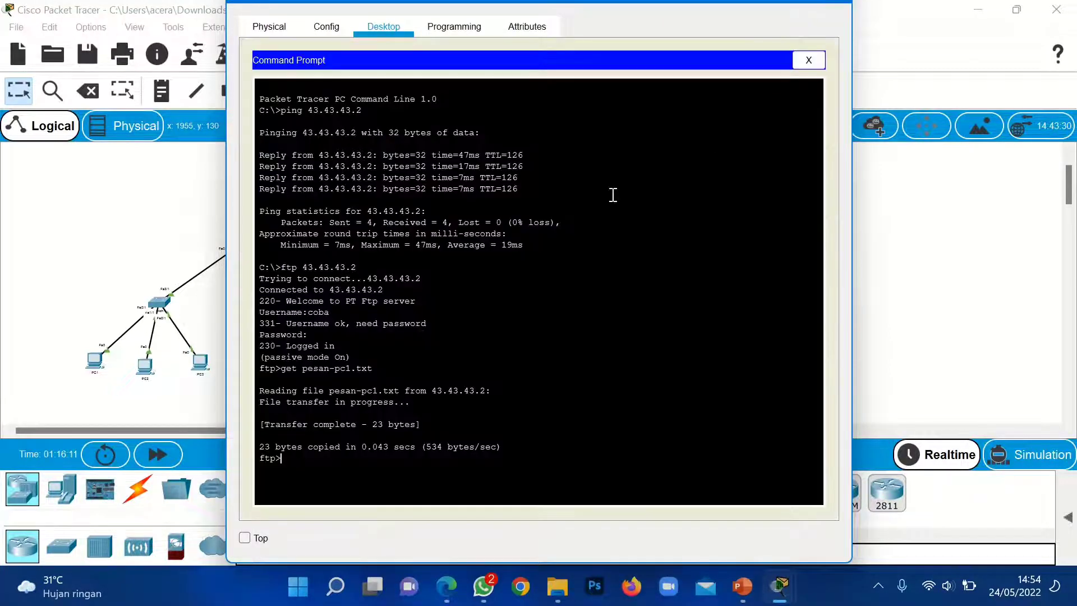
type("dir")
key("Return")
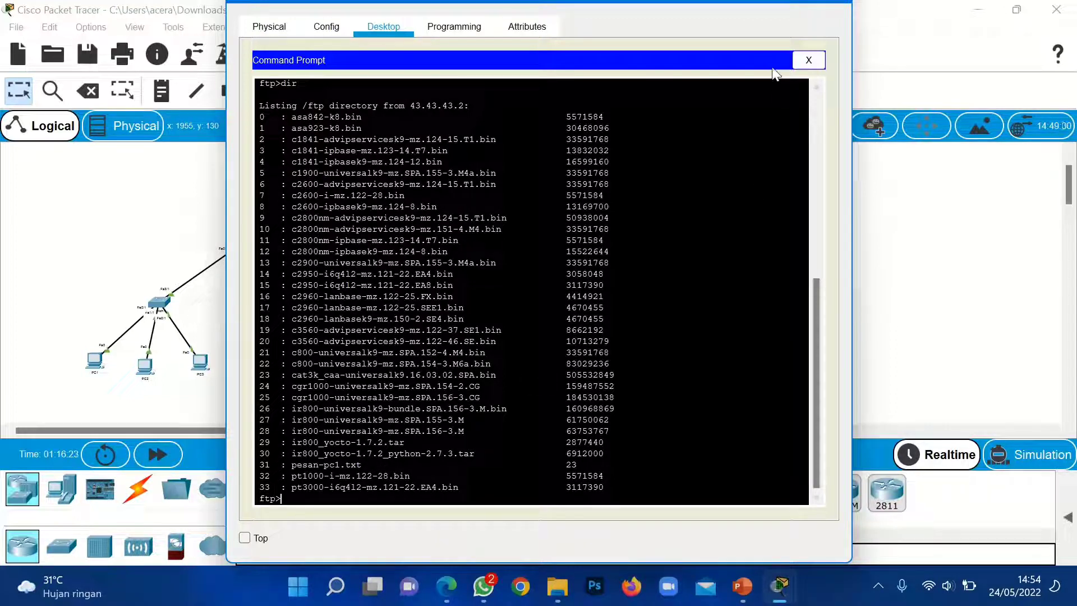
mouse_move(561, 5)
left_click(422, 53)
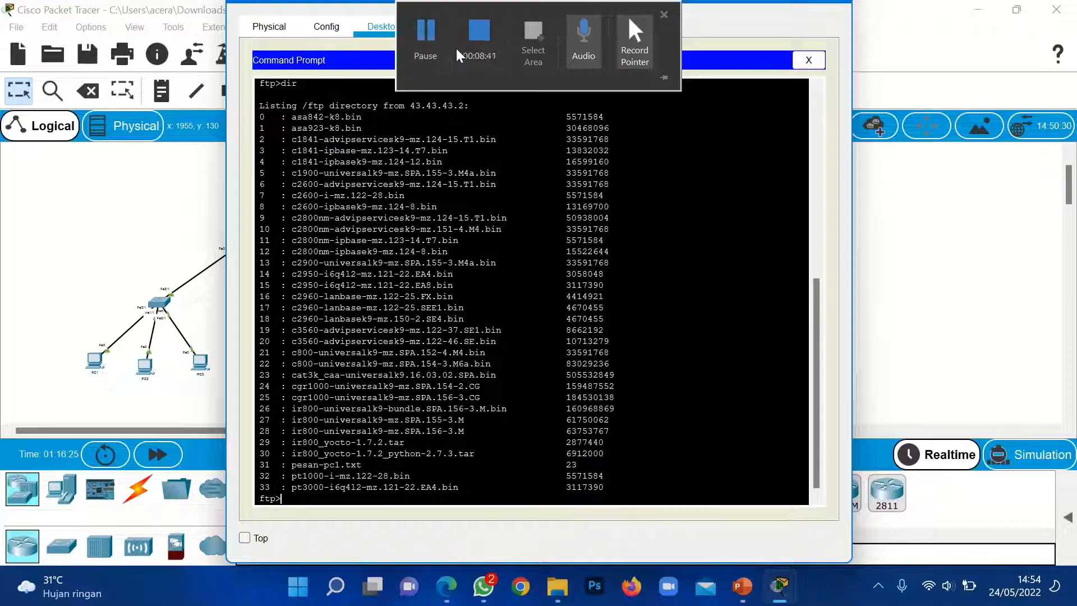